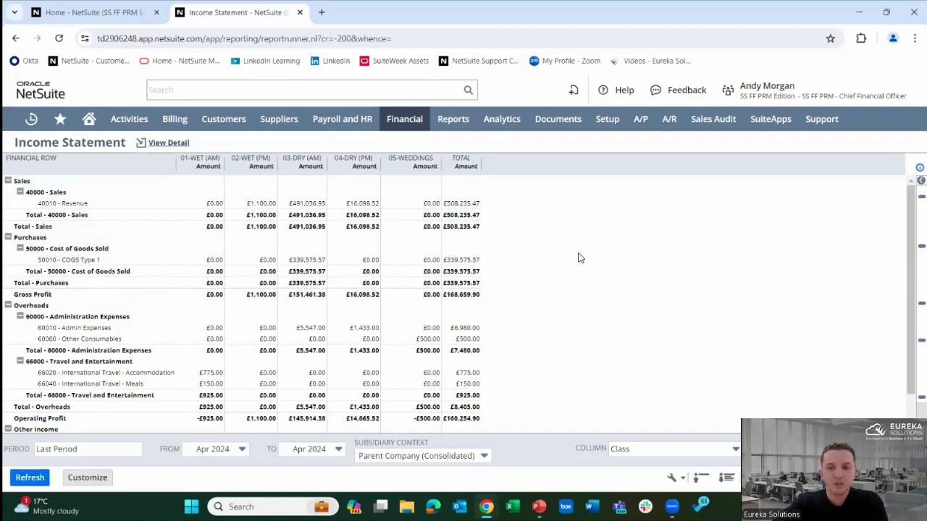
Step: Close the income statement report and switch to the Employee Center role
click(299, 13)
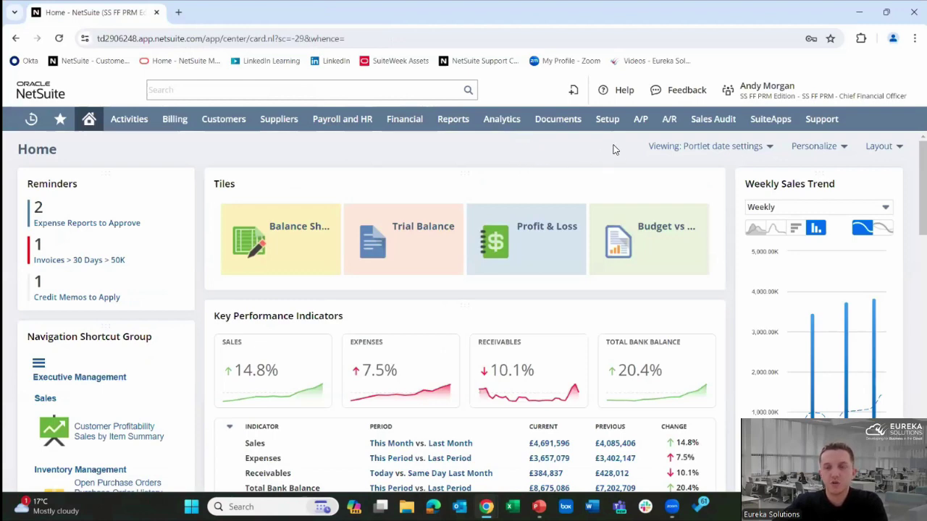
mouse_move(768, 90)
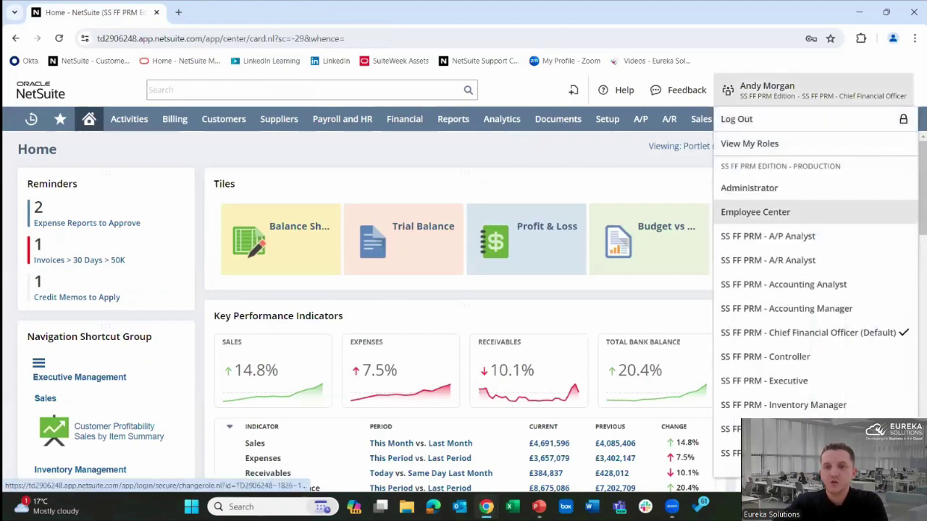
click(755, 211)
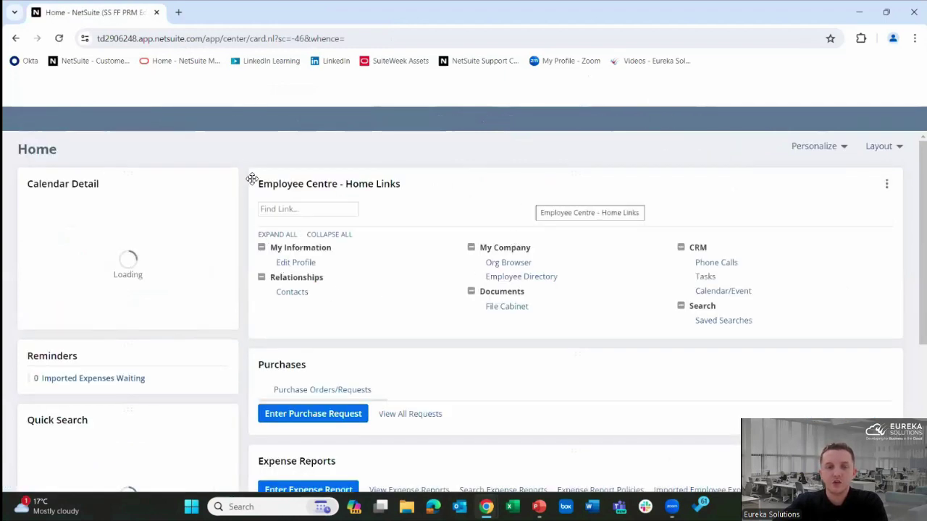
Step: Review the employee home page, examining the purchase requests and expense reports with their statuses
scroll(244, 186, down, 3)
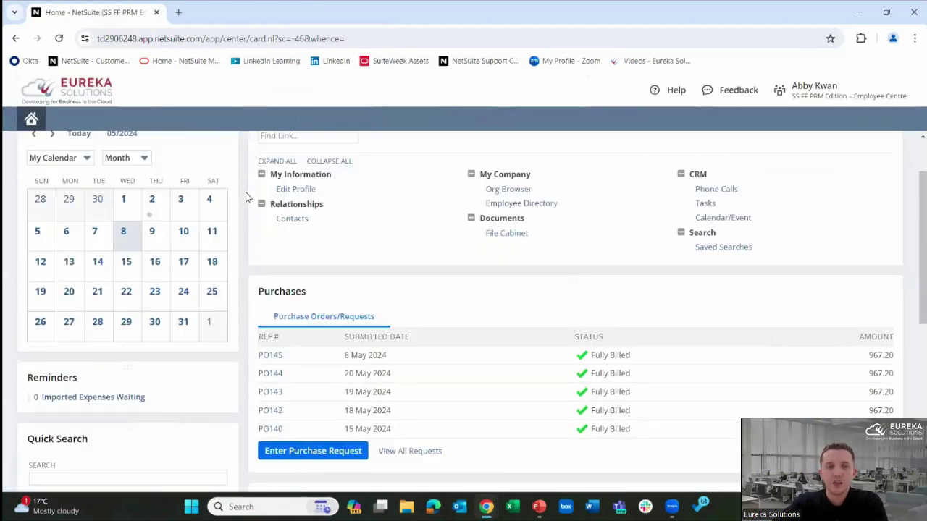
scroll(246, 199, up, 3)
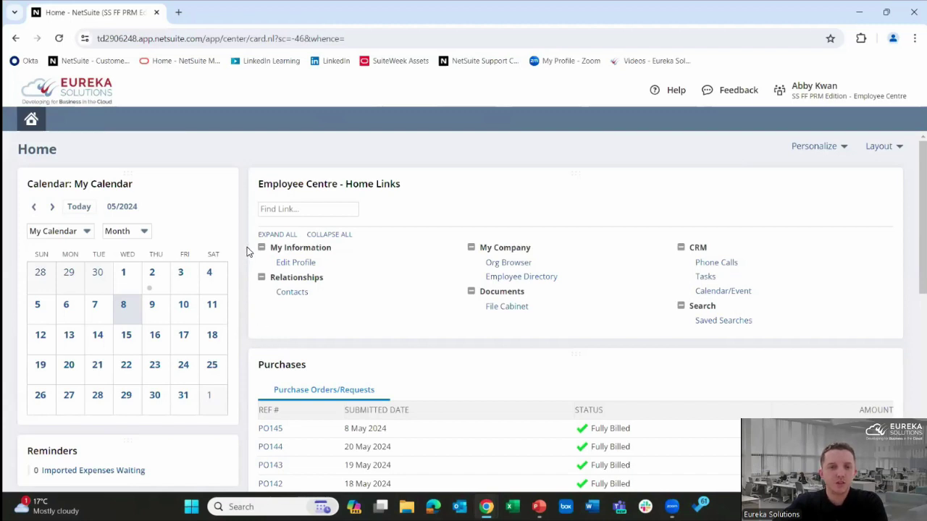
scroll(244, 251, down, 1)
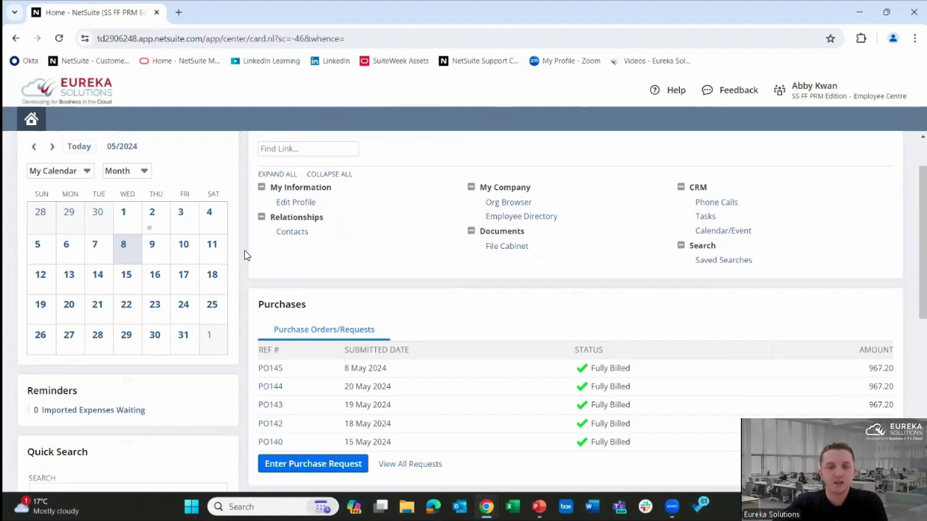
scroll(244, 255, down, 3)
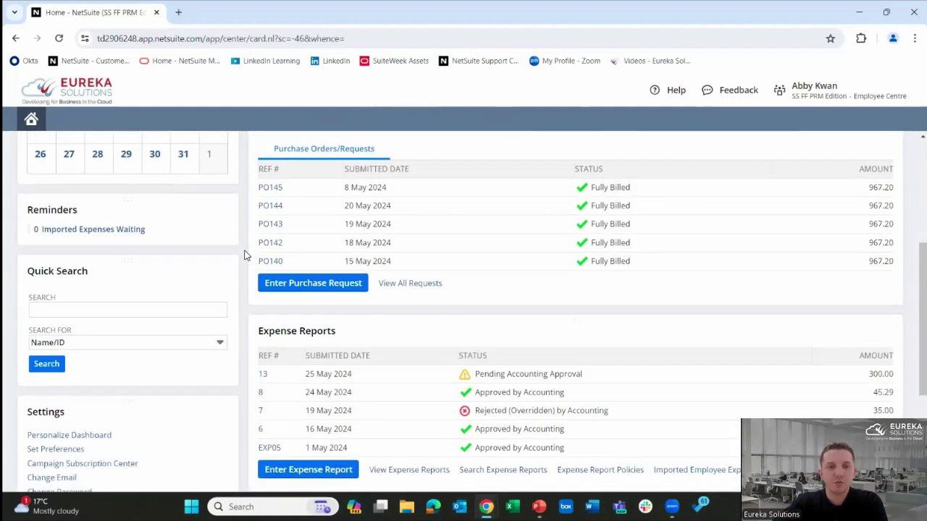
scroll(244, 255, up, 1)
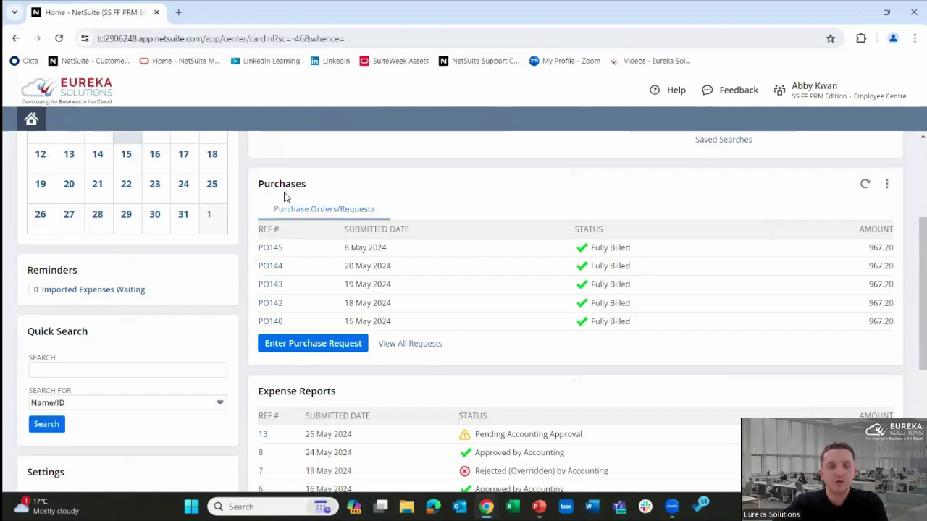
scroll(270, 243, down, 2)
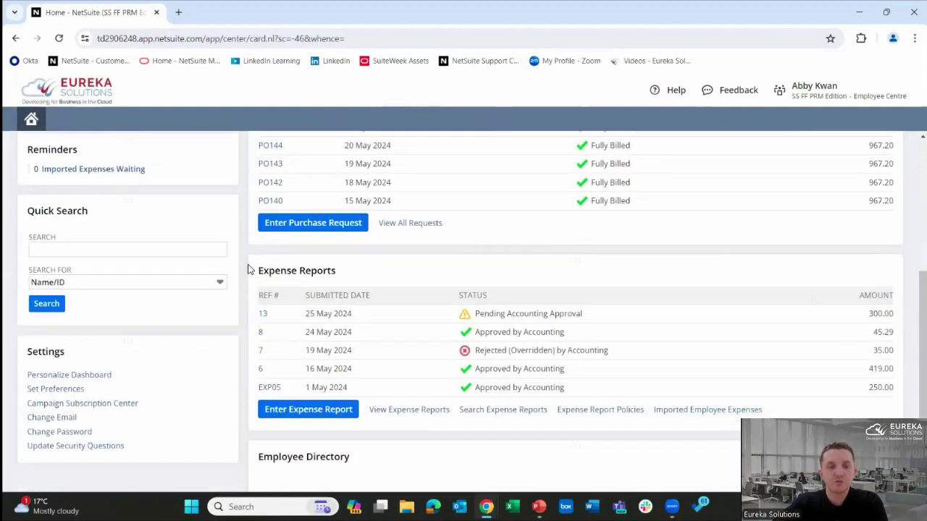
scroll(247, 269, up, 2)
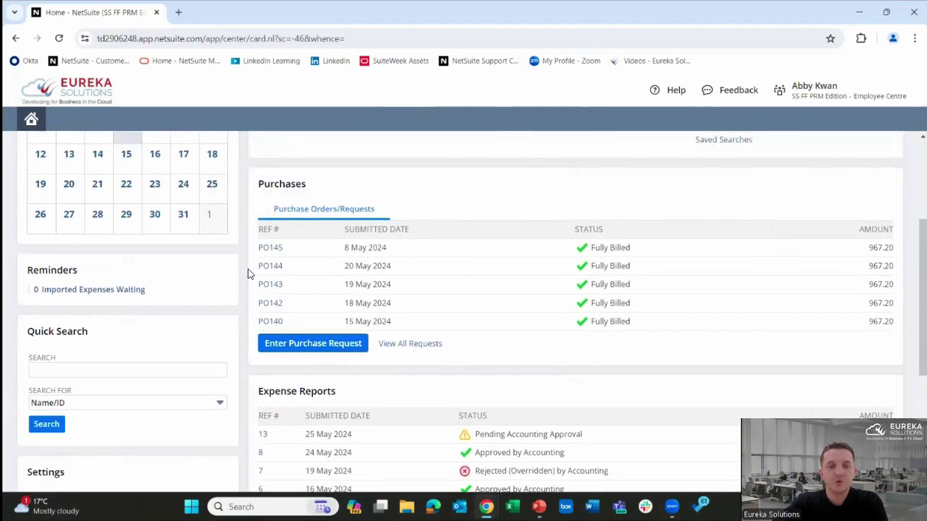
Step: Start a new purchase request and set its vendor to Bay Mania
click(319, 346)
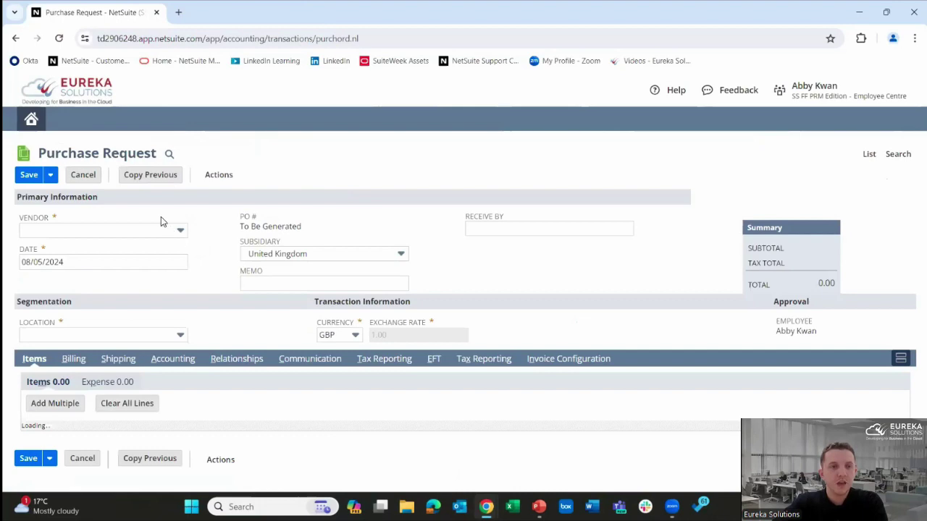
click(174, 229)
click(220, 246)
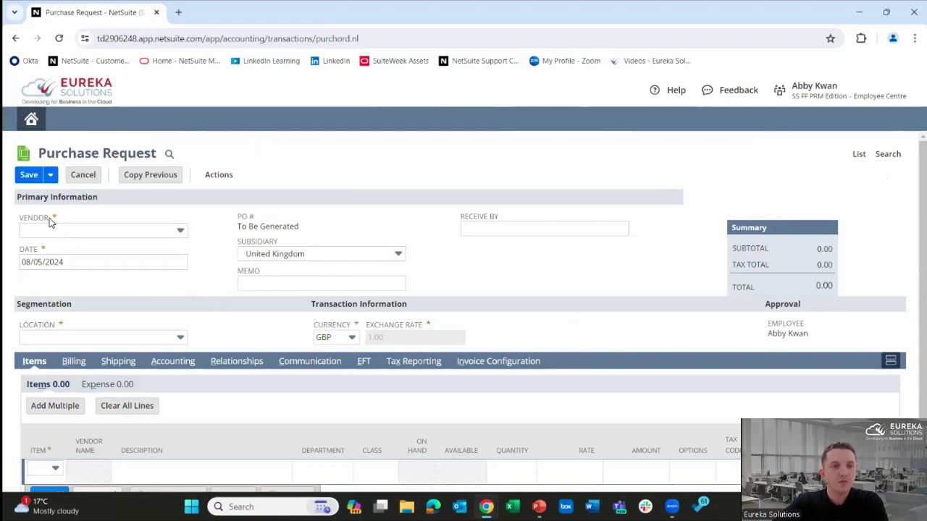
click(179, 232)
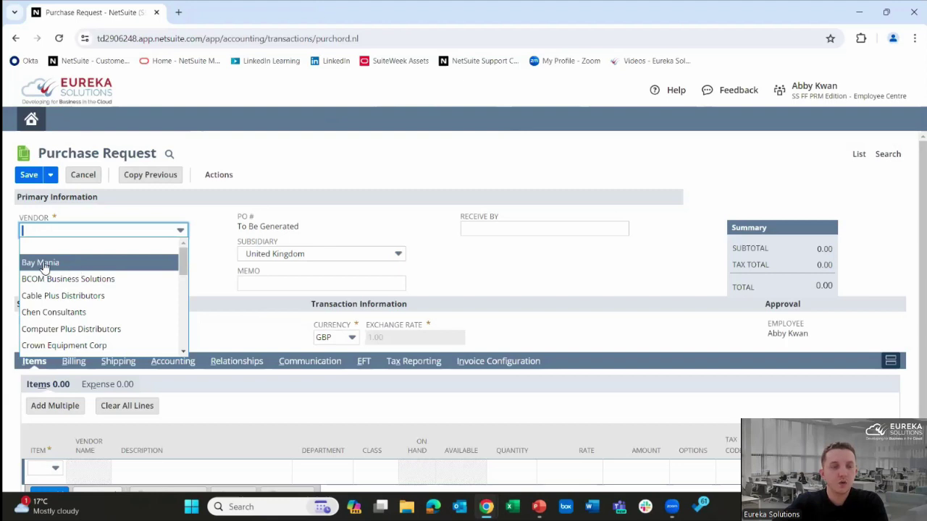
click(72, 268)
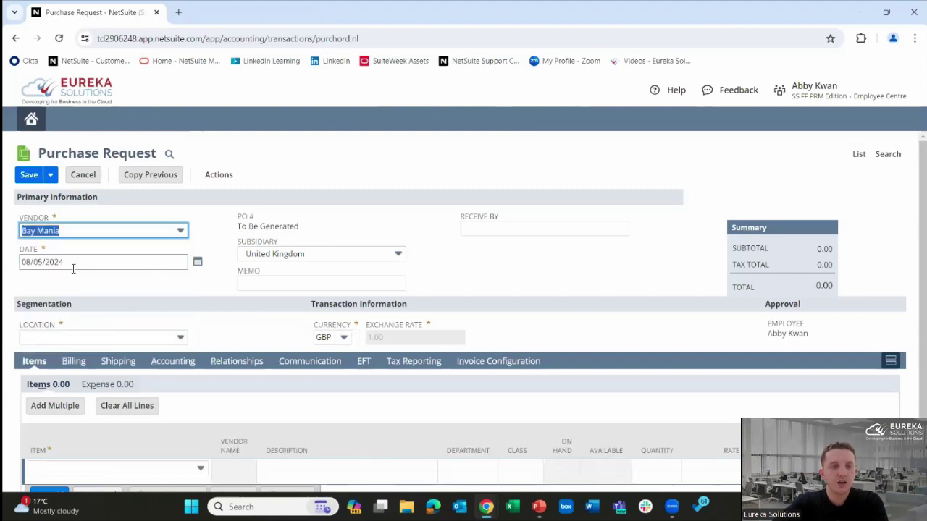
click(213, 242)
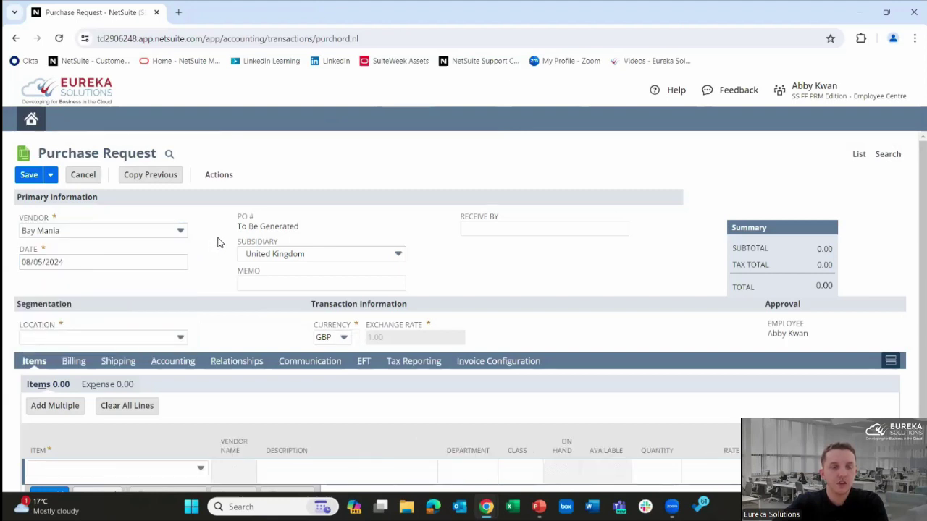
click(180, 232)
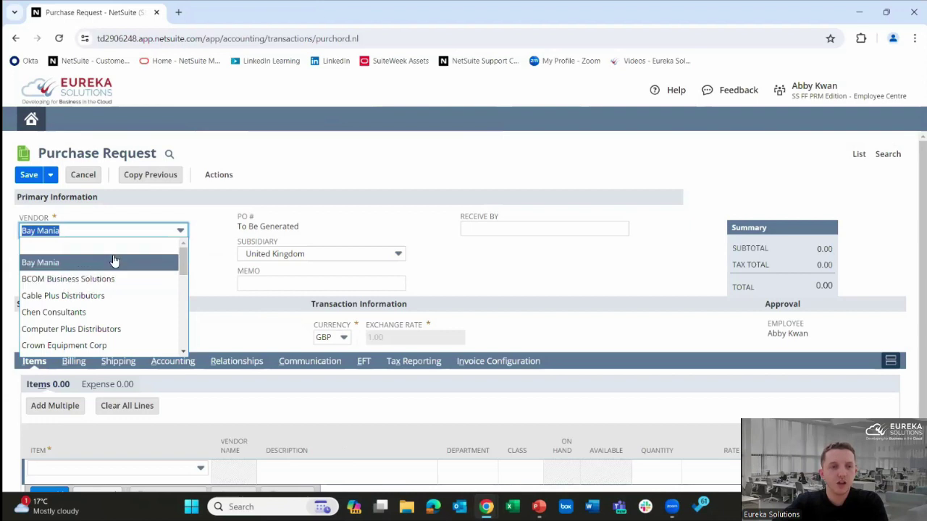
click(214, 239)
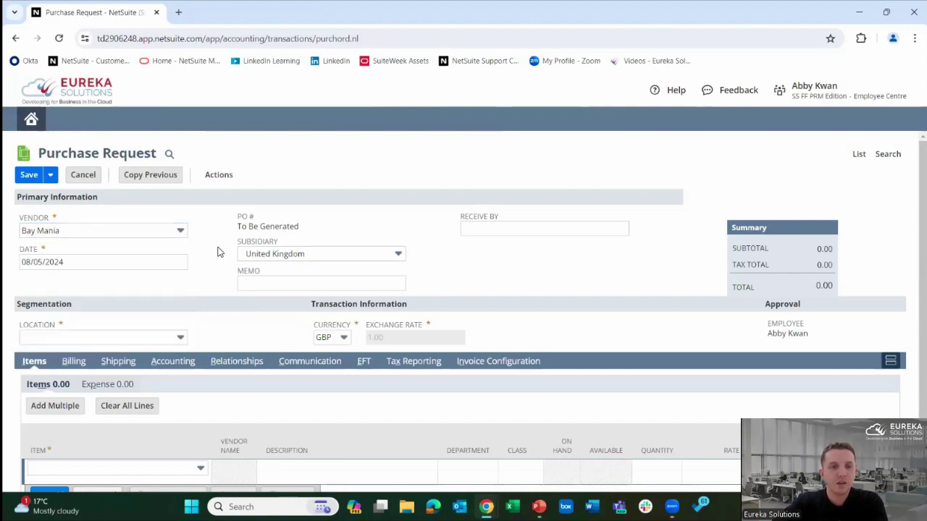
Step: Set the purchase request's location to London
scroll(221, 257, down, 1)
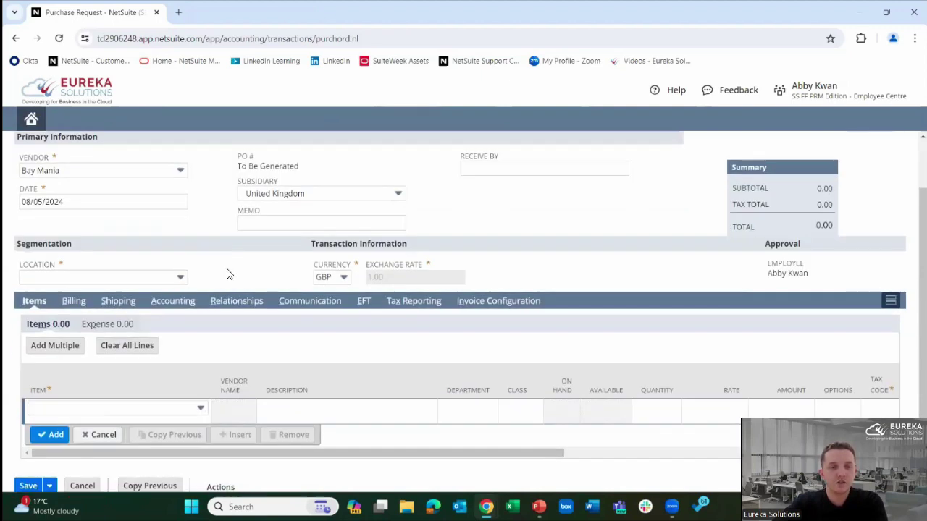
click(180, 278)
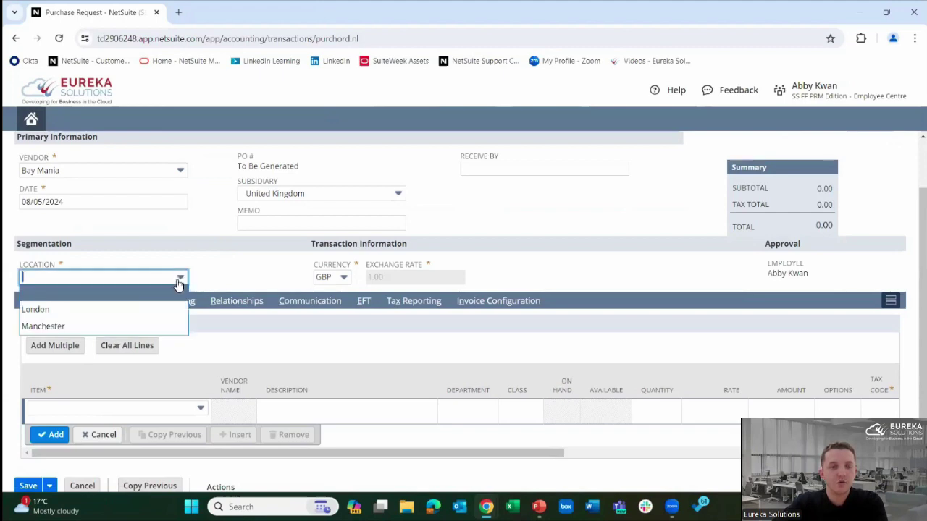
click(130, 312)
scroll(234, 315, up, 1)
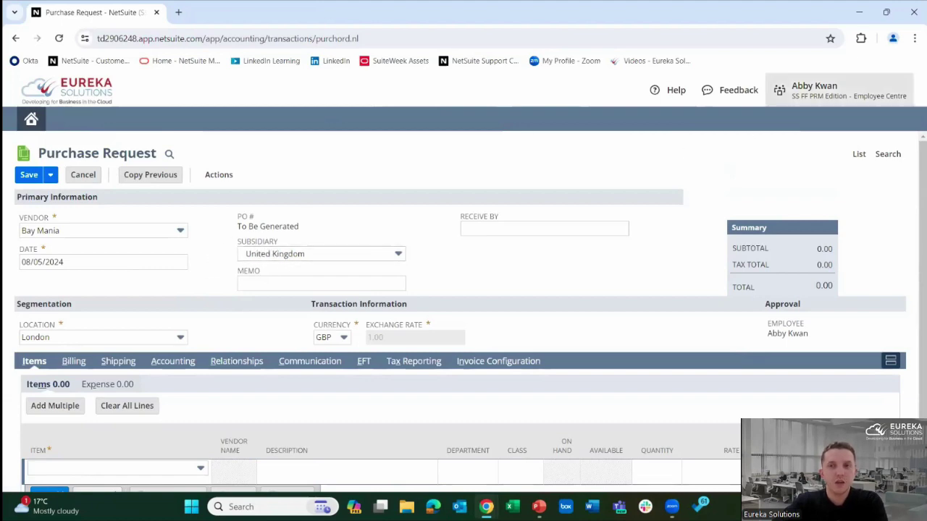
mouse_move(832, 90)
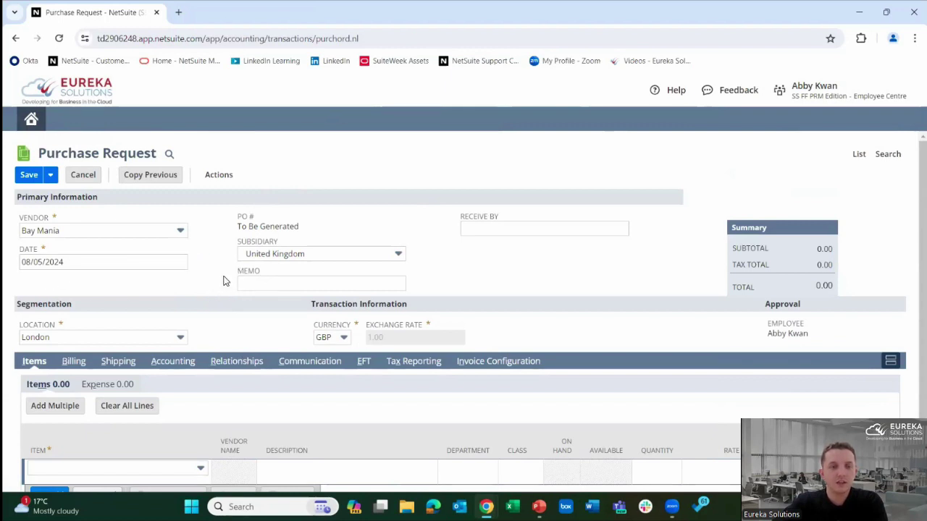
Step: Choose NIN_Dell Laptop as the item on the purchase request's first line
scroll(226, 290, down, 1)
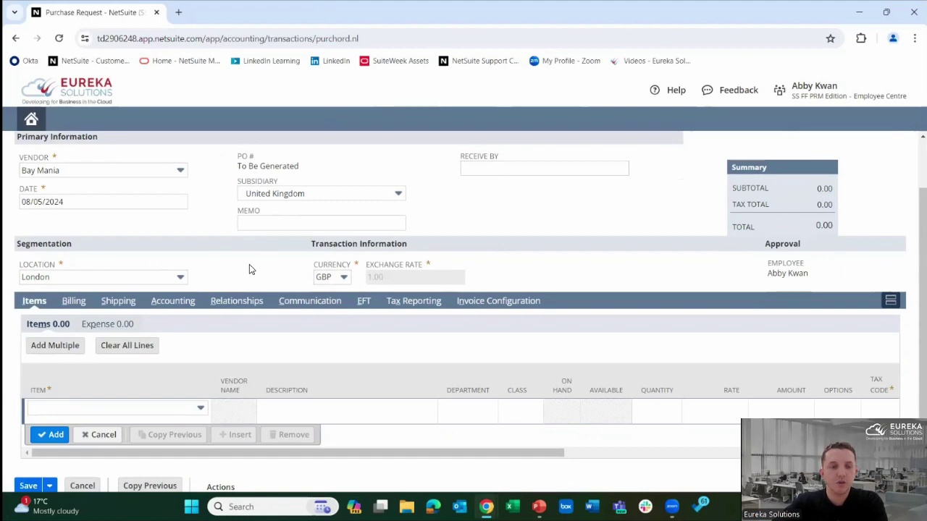
scroll(249, 270, down, 1)
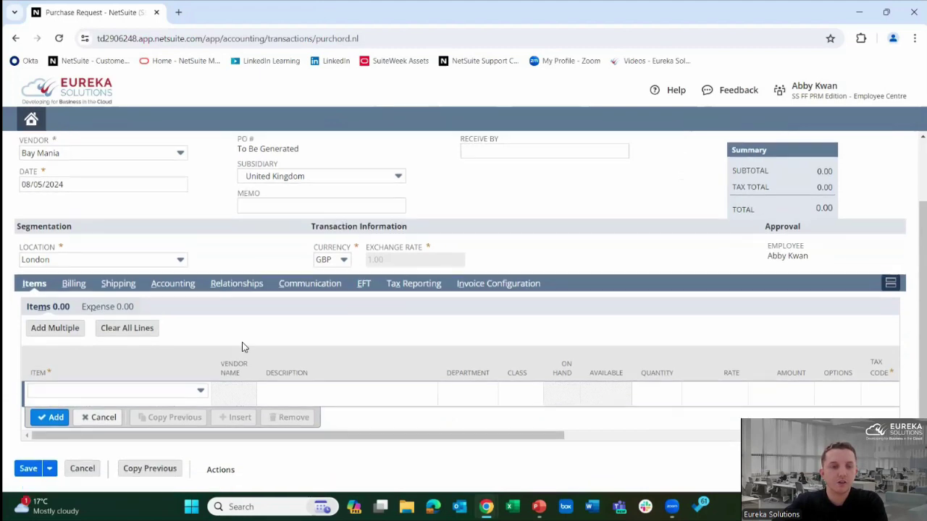
click(201, 391)
scroll(91, 319, down, 5)
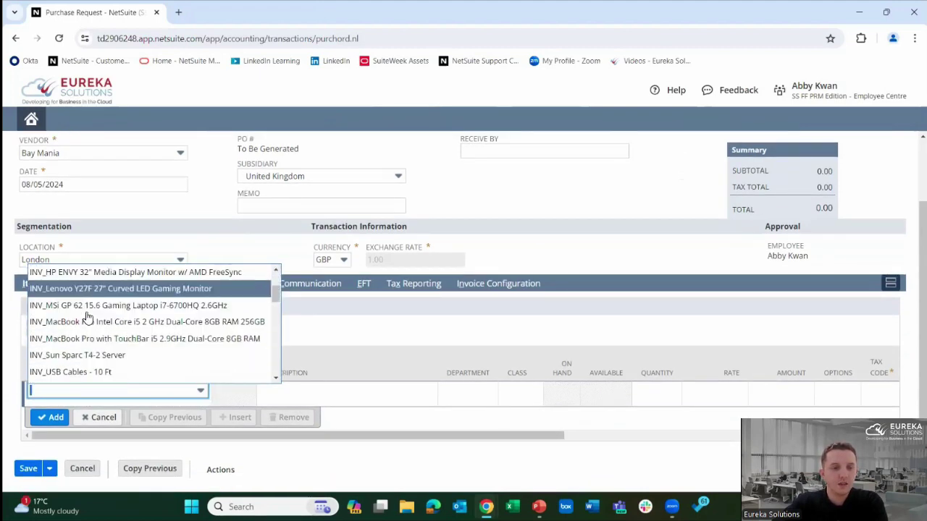
scroll(85, 323, down, 2)
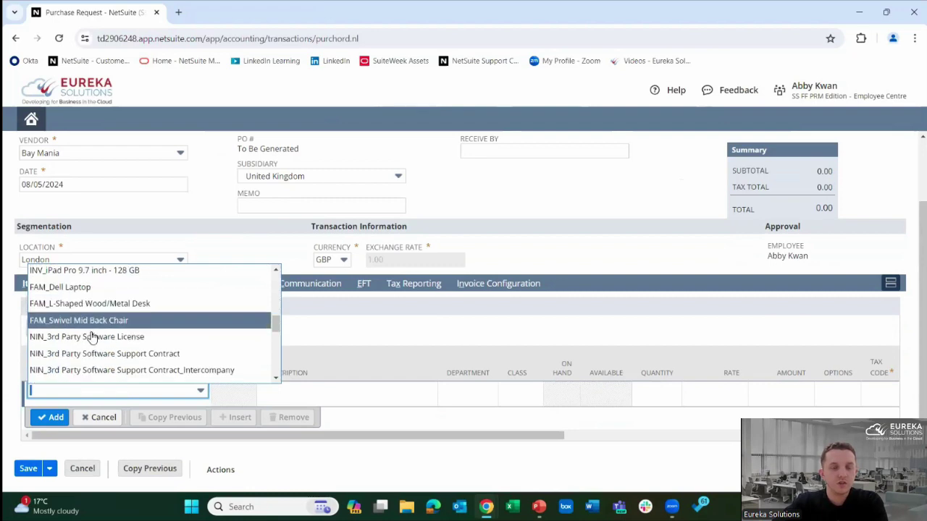
scroll(100, 341, up, 6)
scroll(108, 326, down, 5)
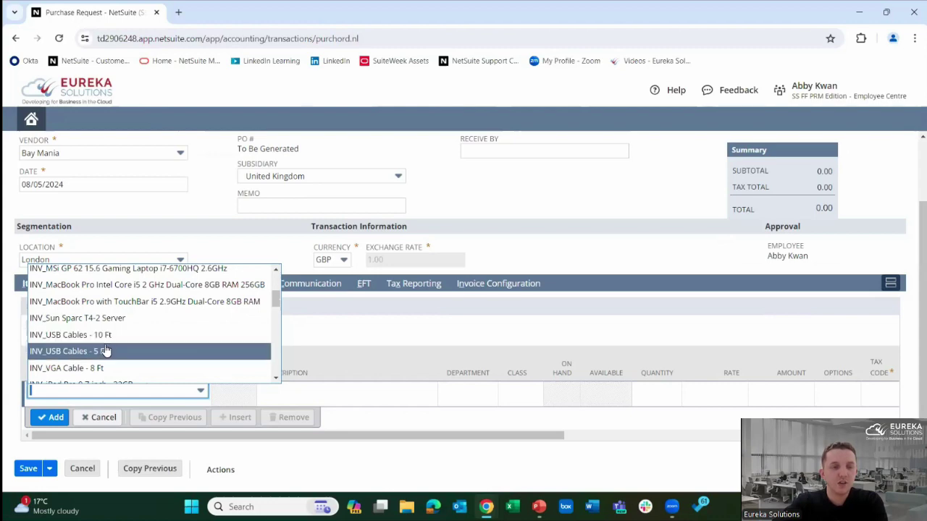
scroll(131, 348, down, 2)
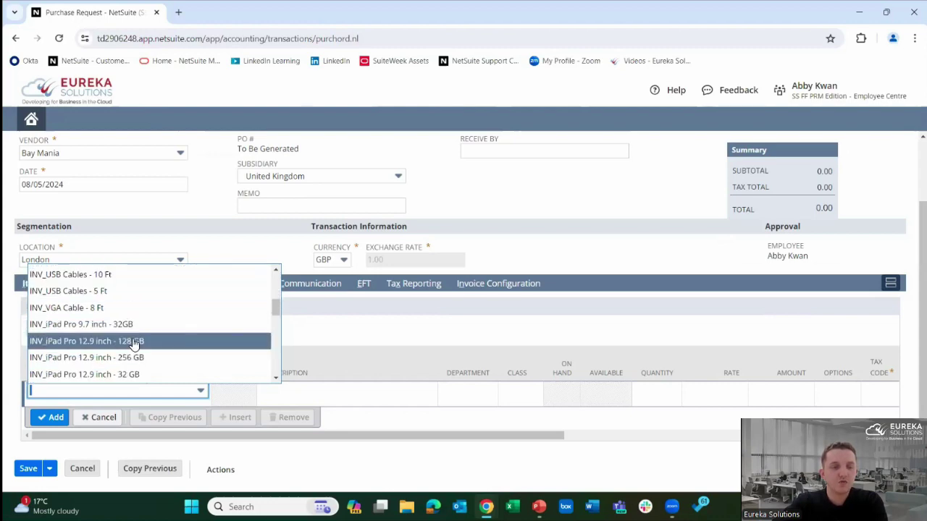
scroll(134, 344, down, 3)
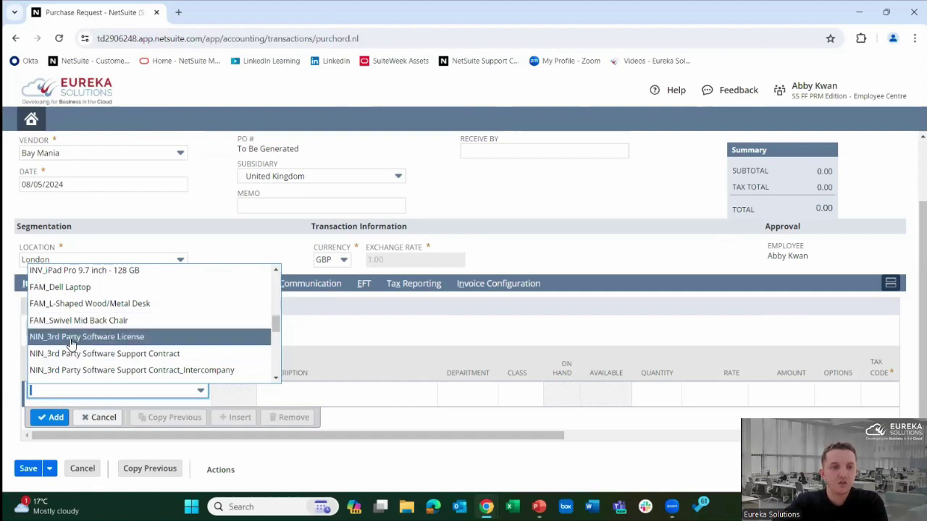
scroll(138, 334, down, 3)
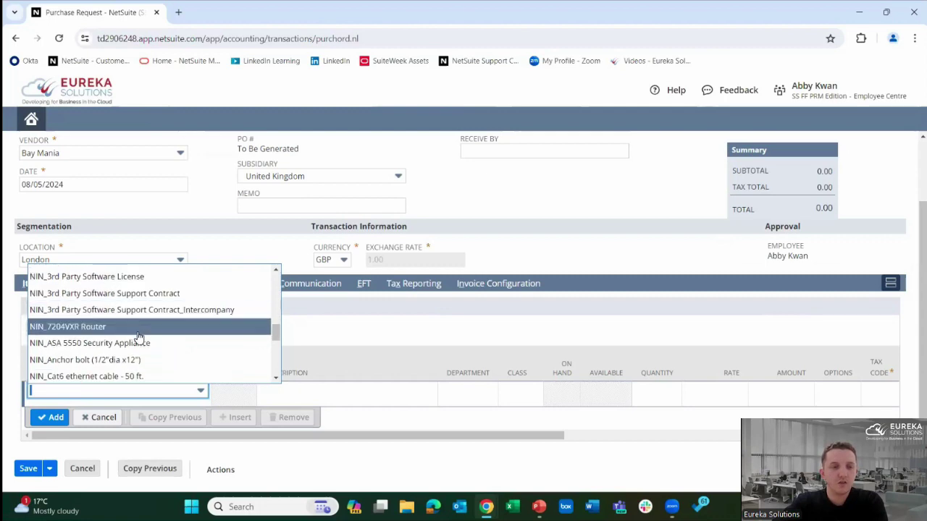
scroll(138, 340, down, 2)
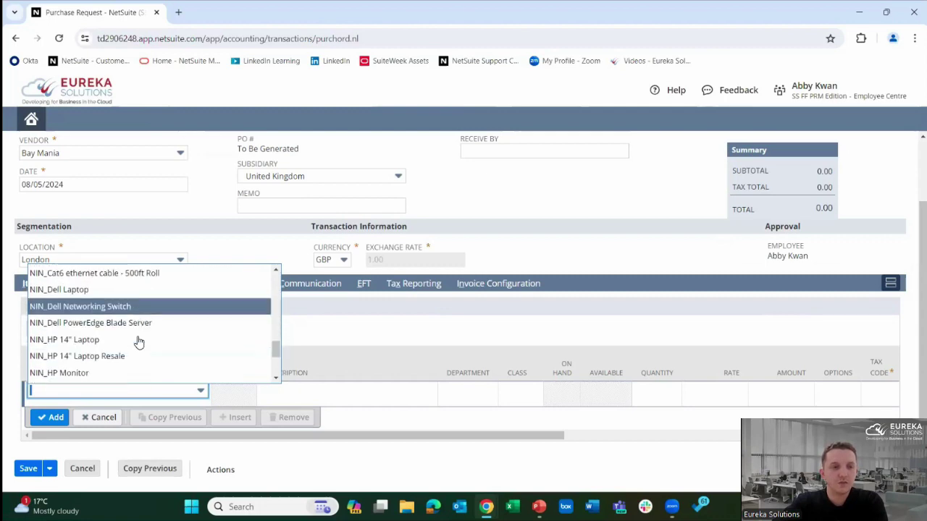
click(76, 289)
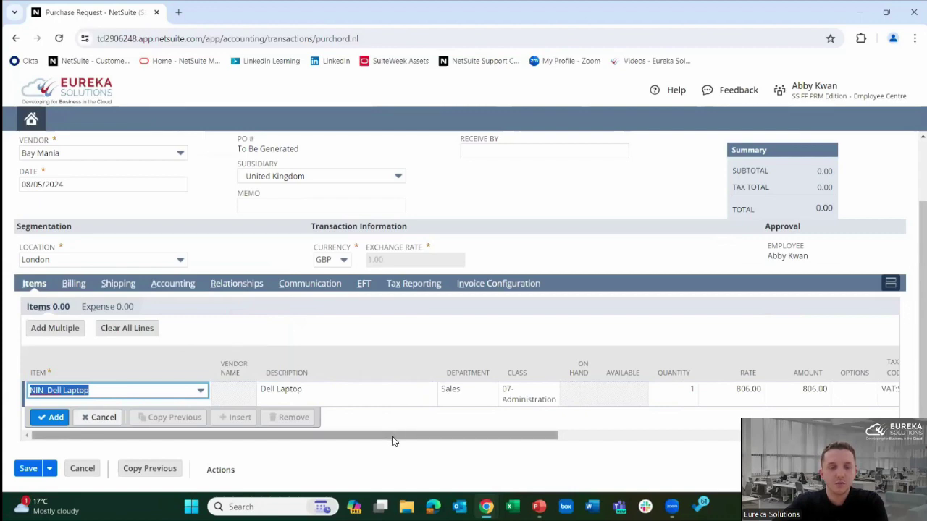
Step: Add the Dell Laptop line to the purchase request after checking its columns, and save the request
drag(408, 441, 372, 441)
mouse_move(372, 436)
mouse_down()
mouse_move(394, 435)
mouse_move(373, 442)
mouse_up()
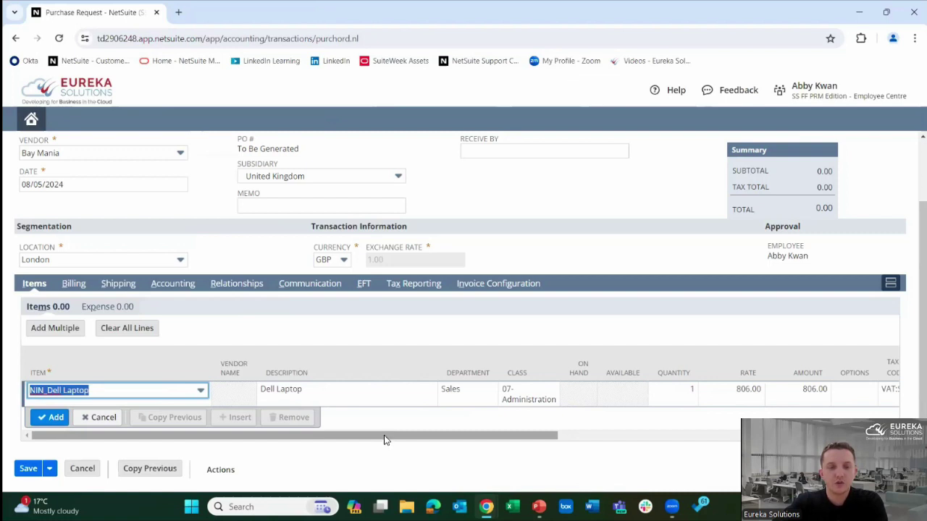
drag(382, 438, 455, 440)
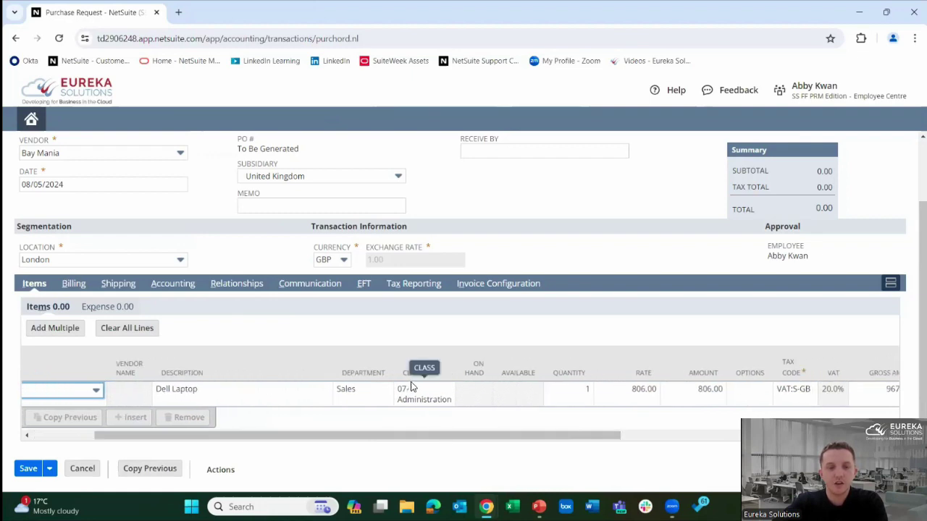
drag(483, 436, 579, 434)
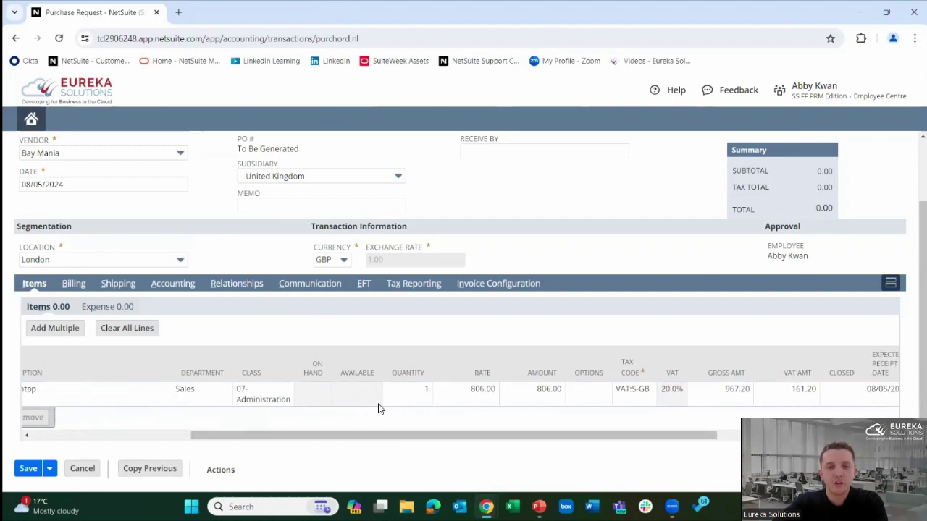
drag(403, 439, 462, 441)
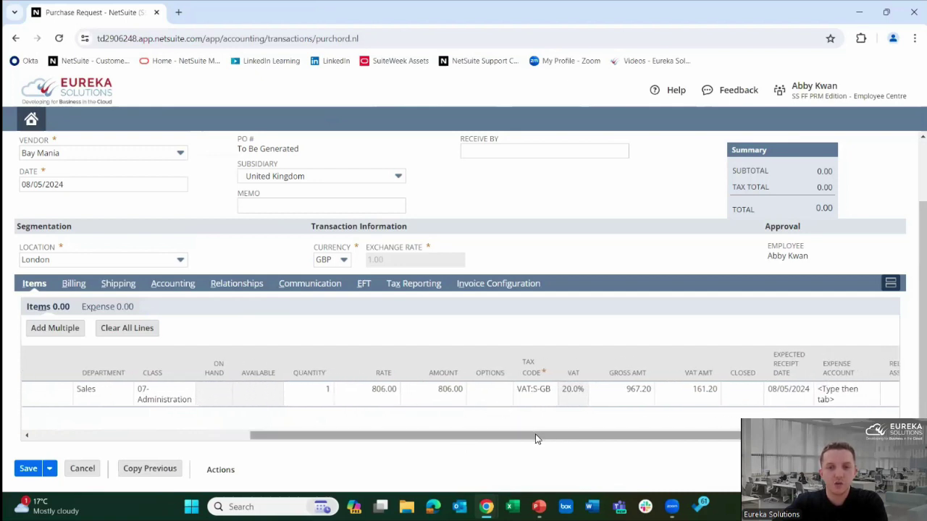
drag(533, 438, 283, 451)
click(44, 421)
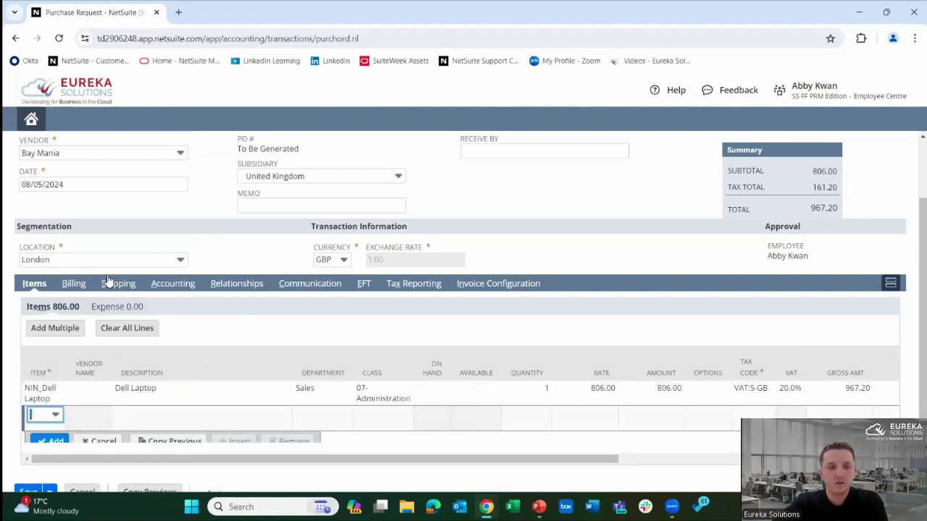
scroll(180, 241, up, 2)
click(29, 181)
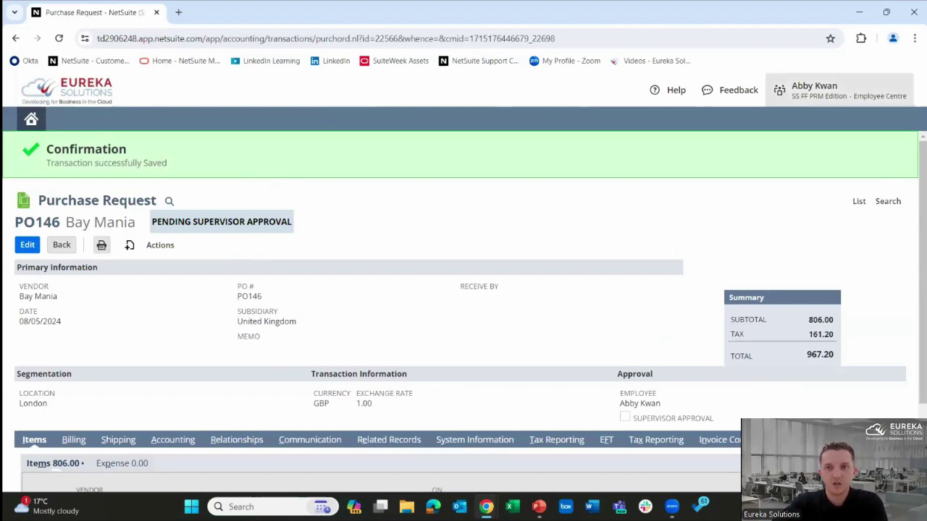
Step: Switch to the SS FF PRM - Chief Financial Officer role and from there to the SS FF PRM - Controller role
mouse_move(814, 90)
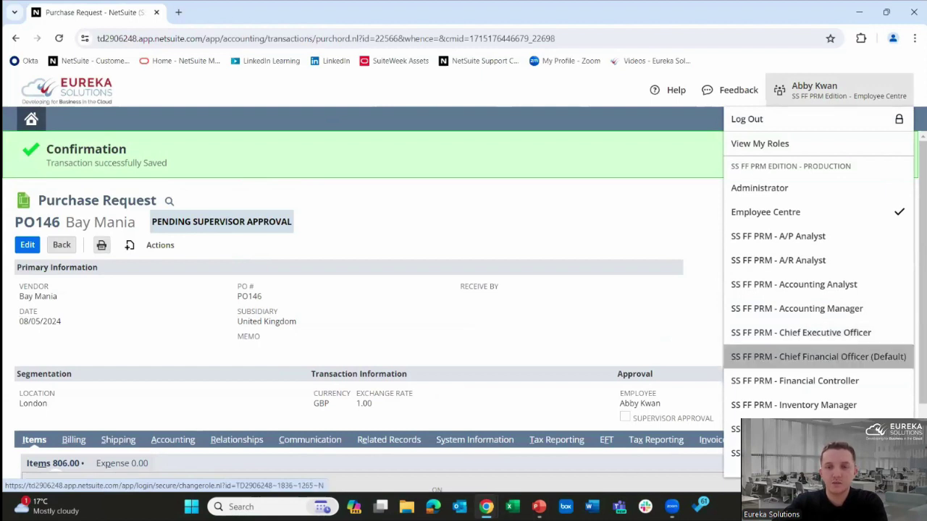
click(818, 356)
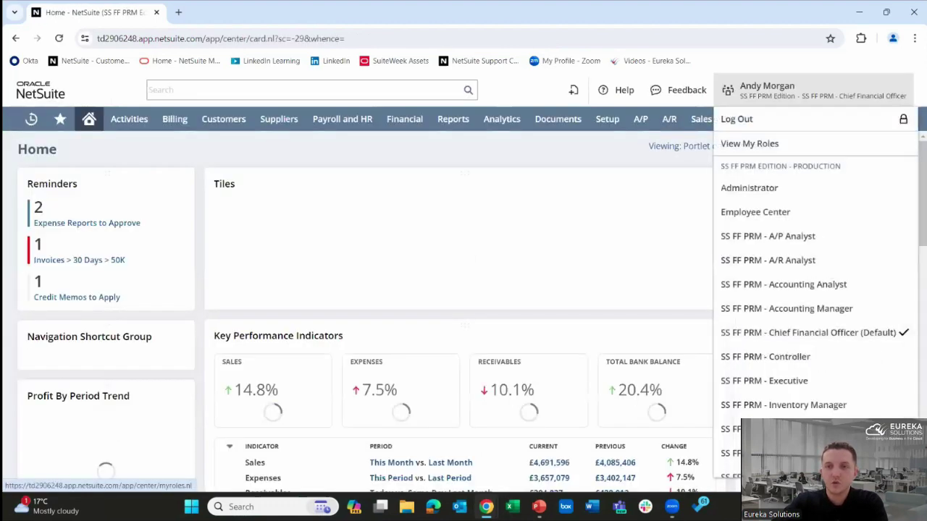
mouse_move(767, 90)
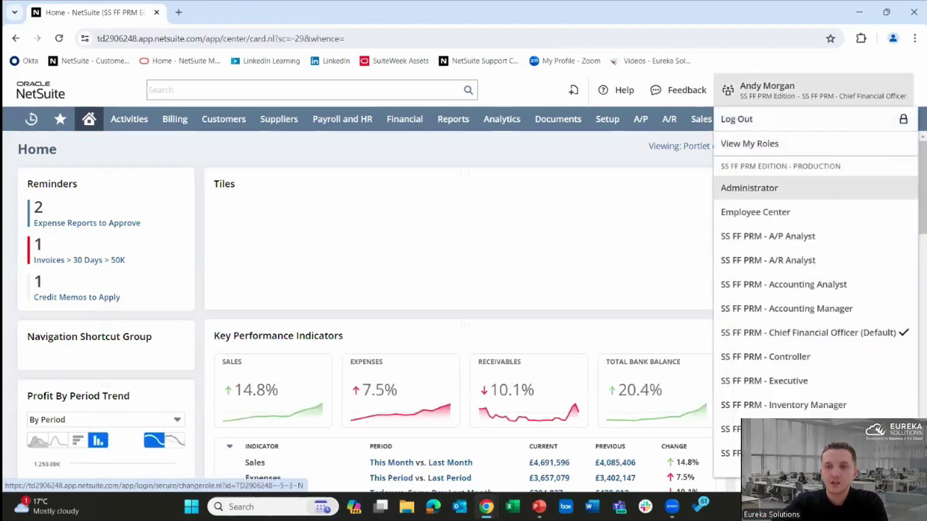
click(766, 356)
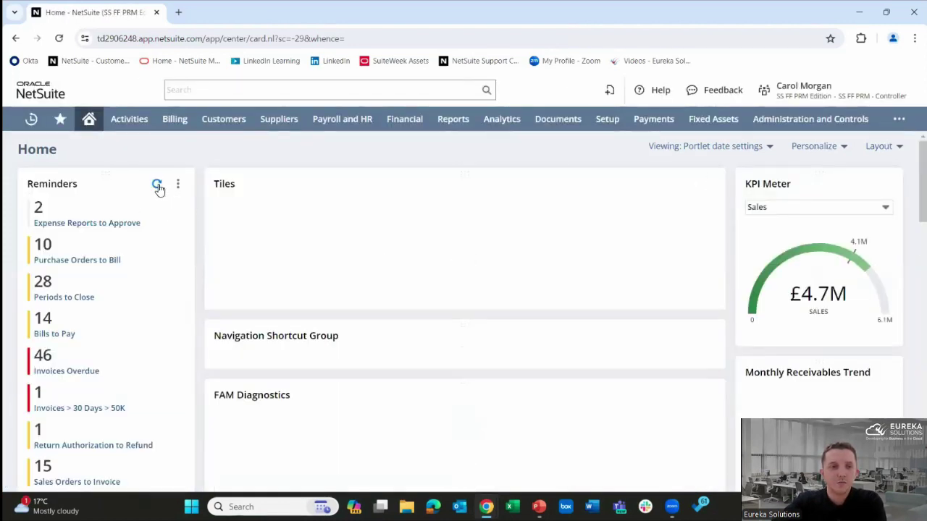
Step: Refresh the home page reminders and open the 08/05/2024 purchase request awaiting approval
click(158, 185)
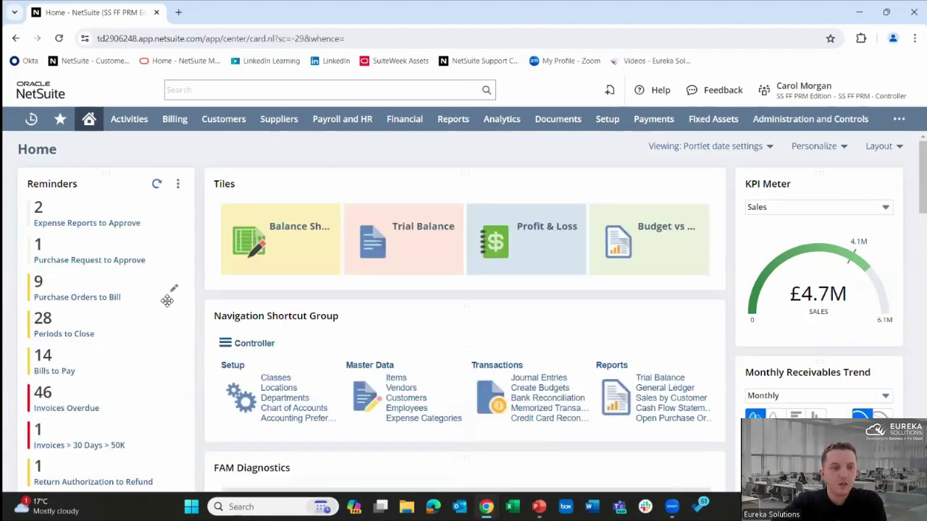
scroll(142, 279, down, 3)
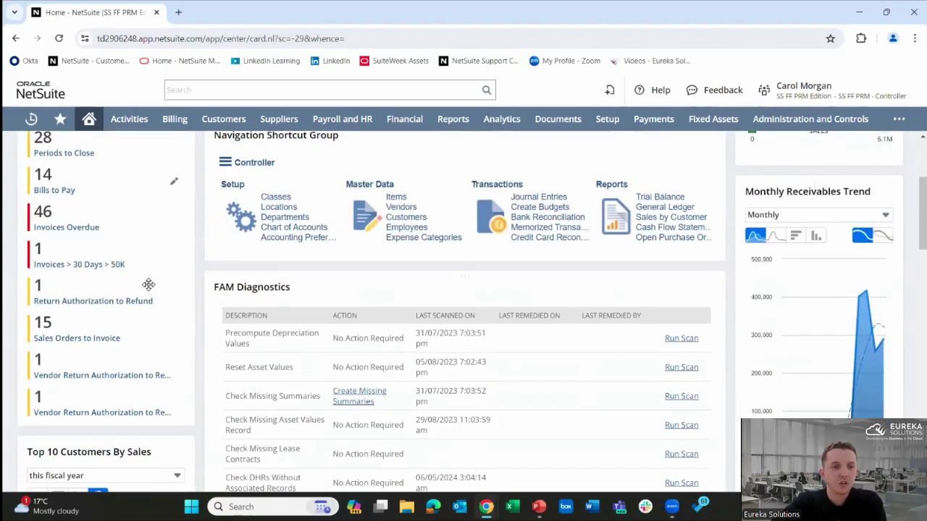
scroll(148, 289, up, 3)
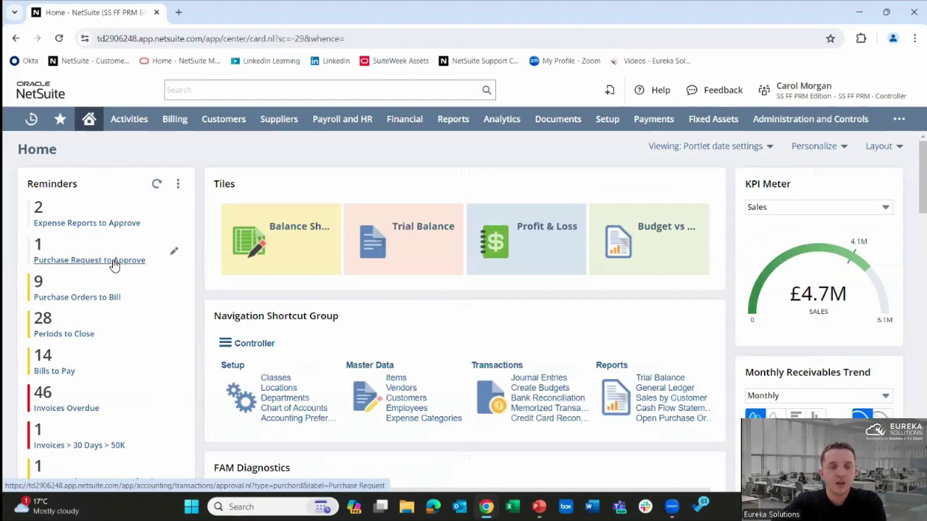
click(114, 265)
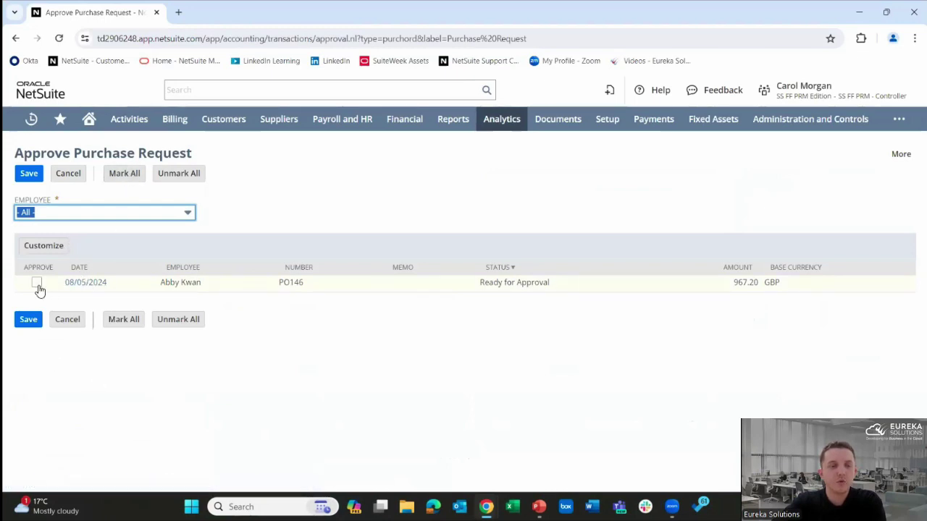
click(94, 285)
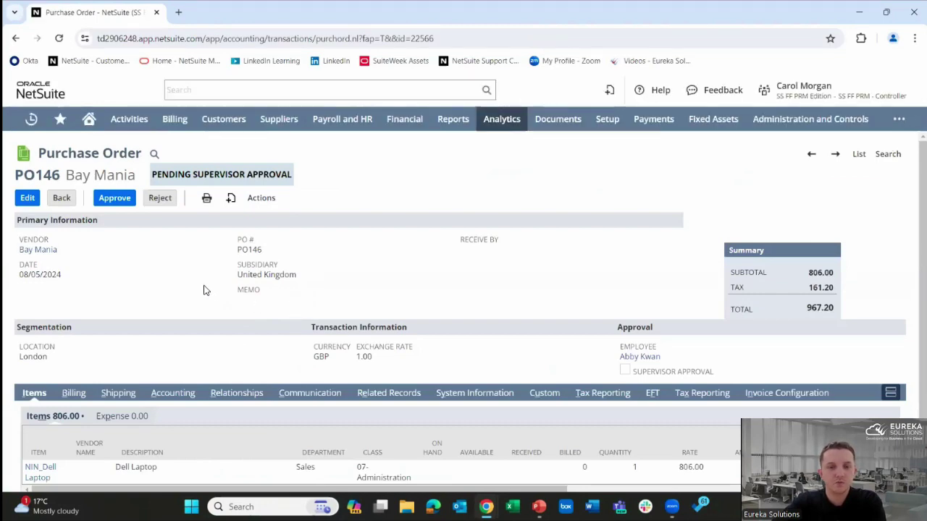
Step: Check the header and item details of the Bay Mania purchase request and approve it
scroll(188, 268, down, 2)
scroll(178, 269, up, 2)
drag(40, 153, 138, 158)
click(167, 266)
scroll(157, 277, down, 2)
mouse_move(393, 430)
mouse_down()
mouse_move(597, 432)
mouse_move(395, 432)
mouse_up()
scroll(194, 265, up, 2)
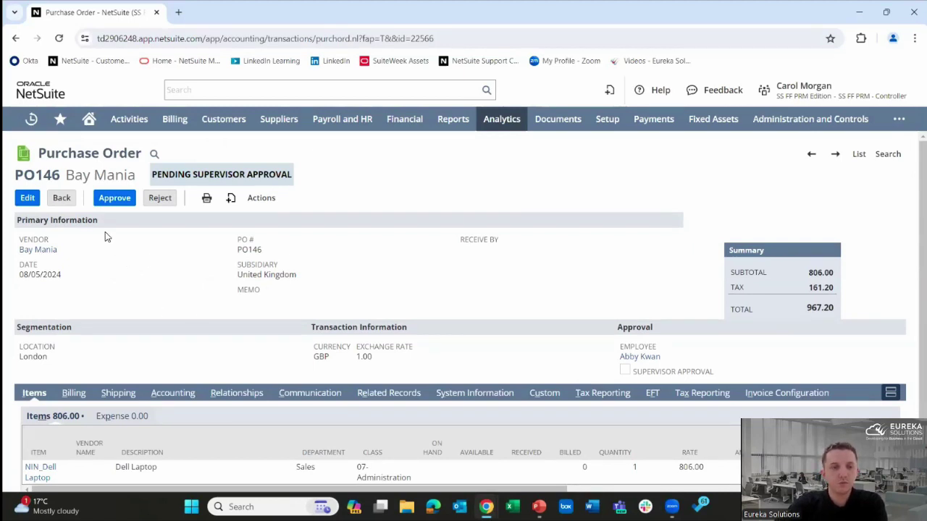
click(125, 201)
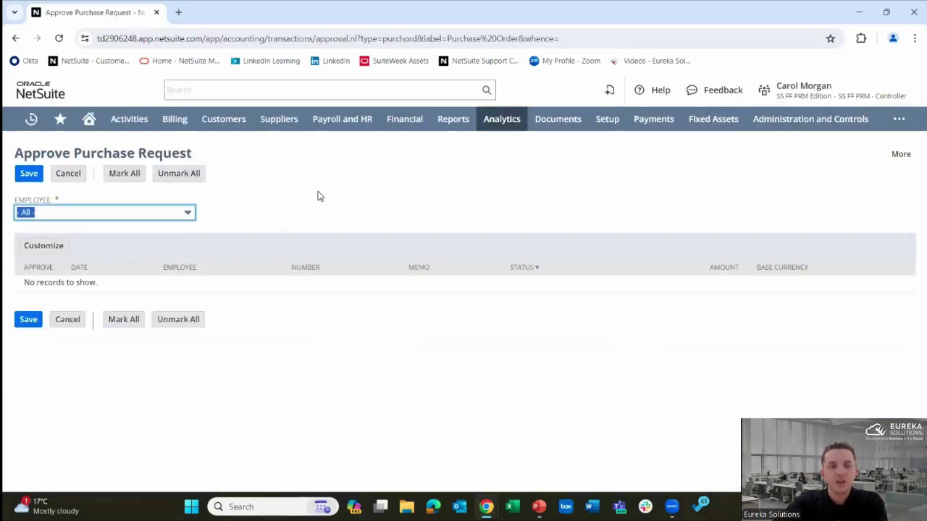
Step: Open the Bay Mania purchase order dated 08/05/2024 from the home page's list of purchase orders to bill
click(89, 119)
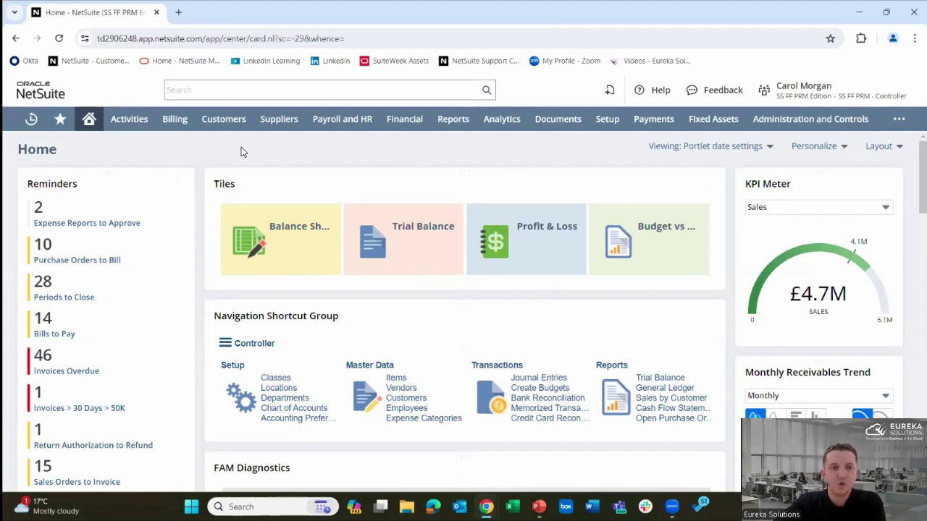
click(105, 262)
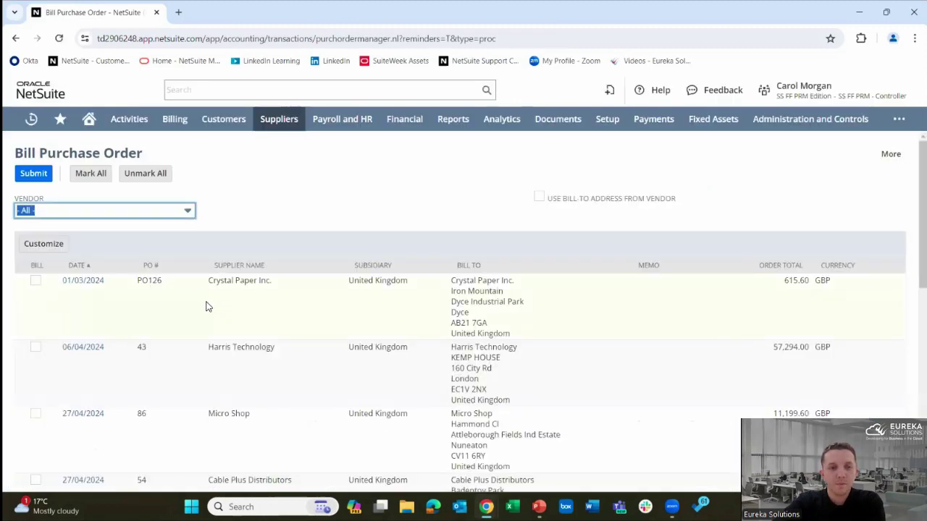
scroll(207, 306, down, 5)
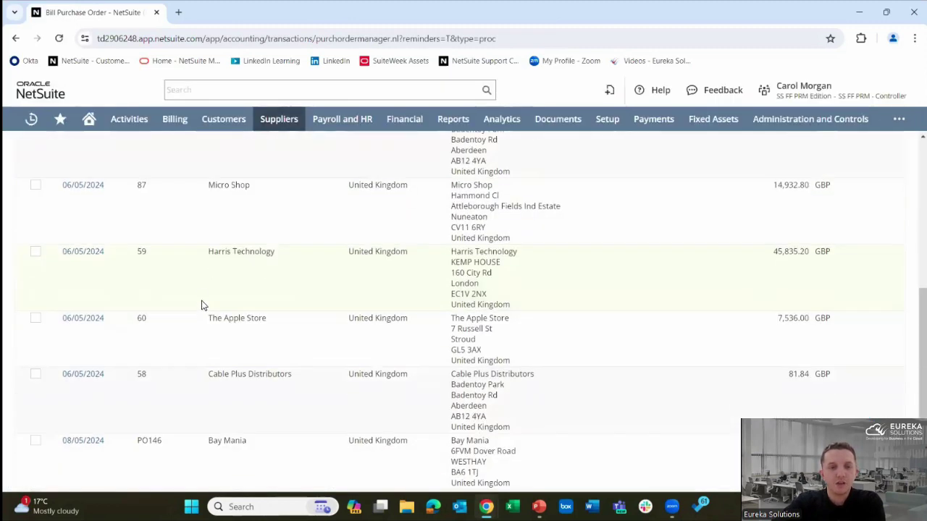
scroll(217, 304, up, 5)
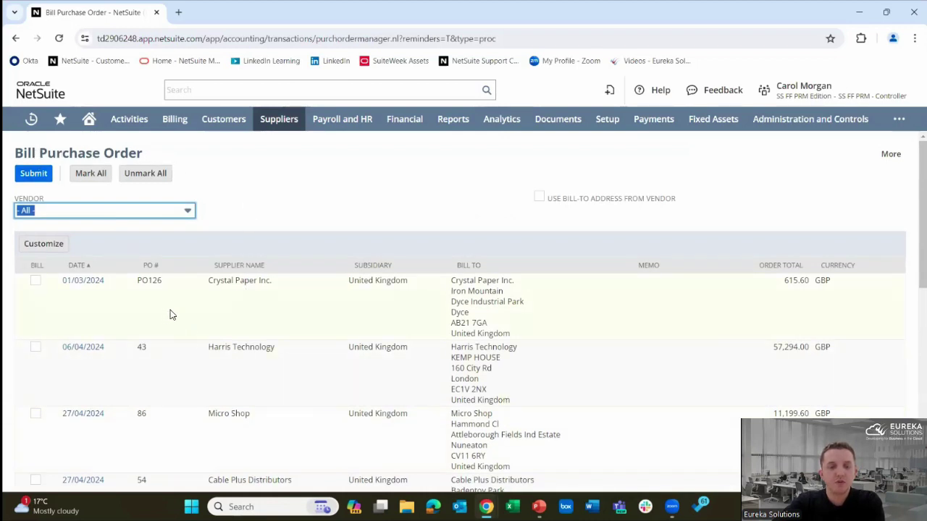
scroll(172, 315, down, 6)
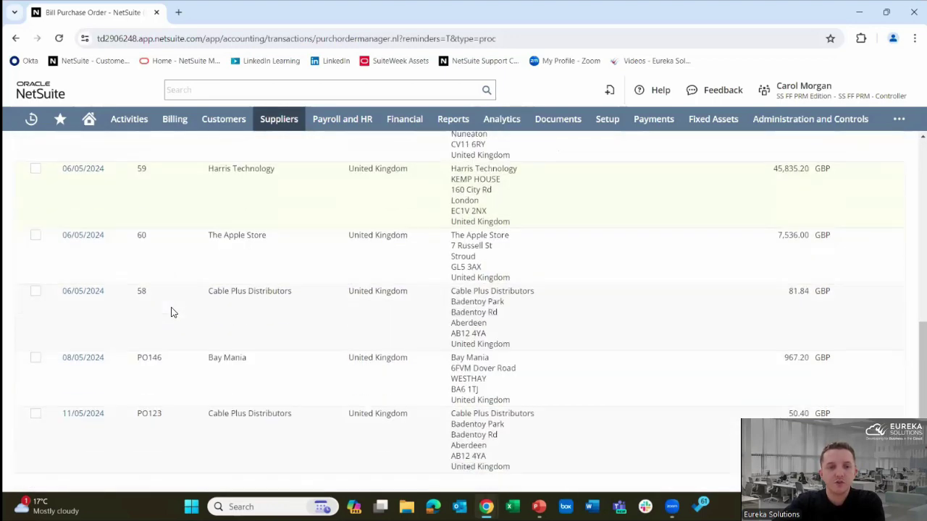
scroll(174, 313, down, 1)
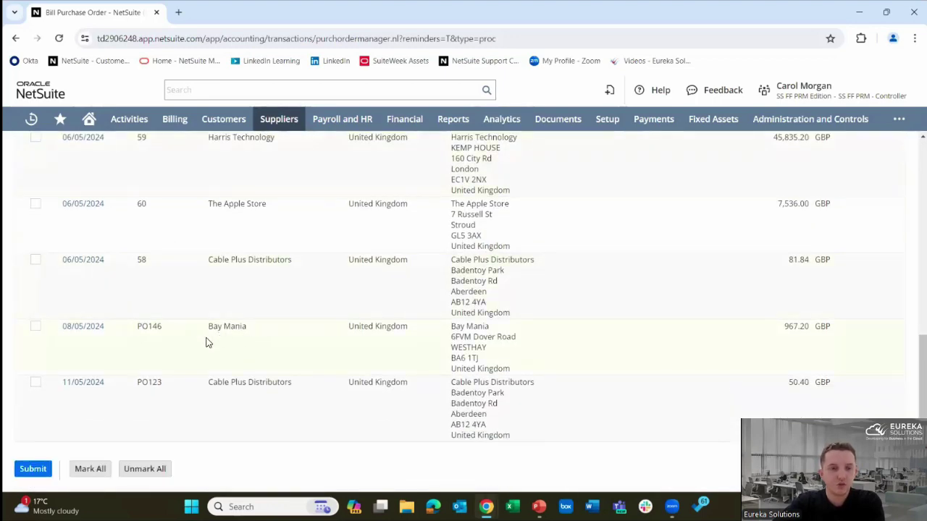
click(82, 328)
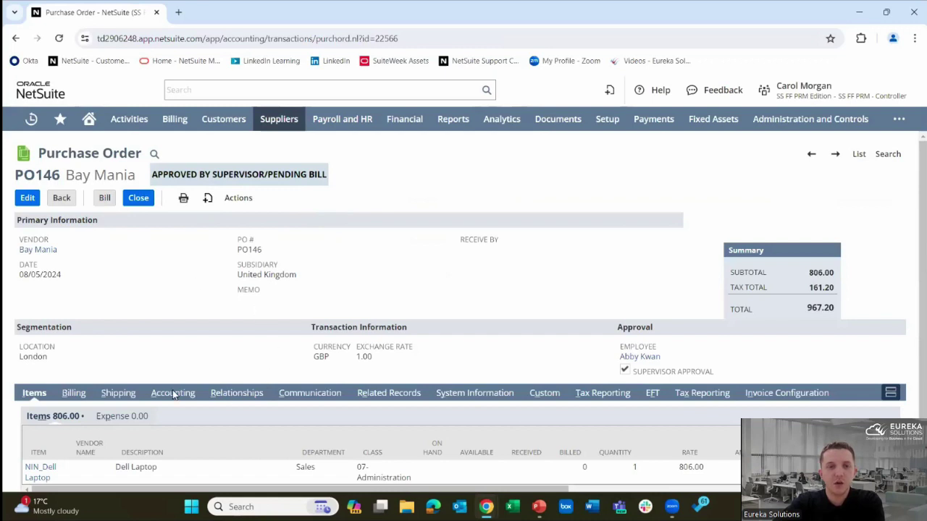
Step: Create a vendor bill from the approved Bay Mania purchase order and set its reference number to Inv_11123
scroll(339, 416, down, 1)
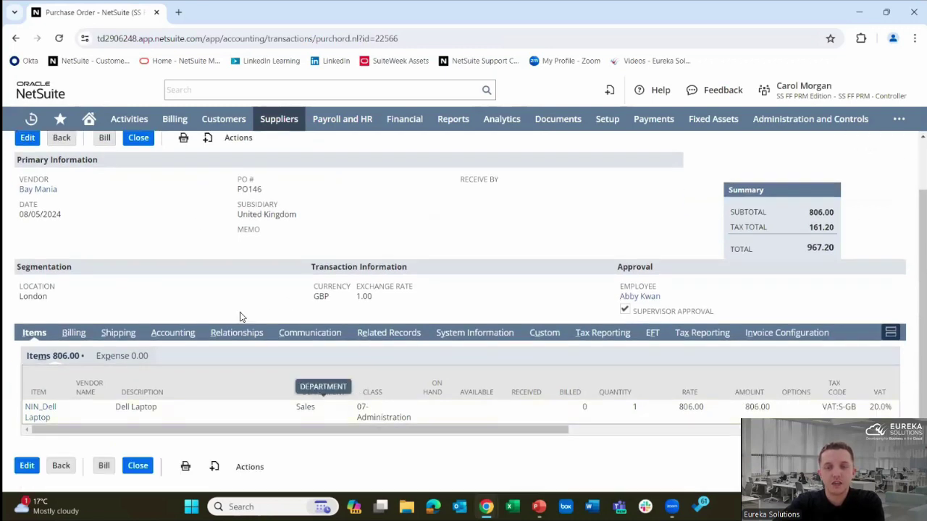
scroll(213, 291, up, 1)
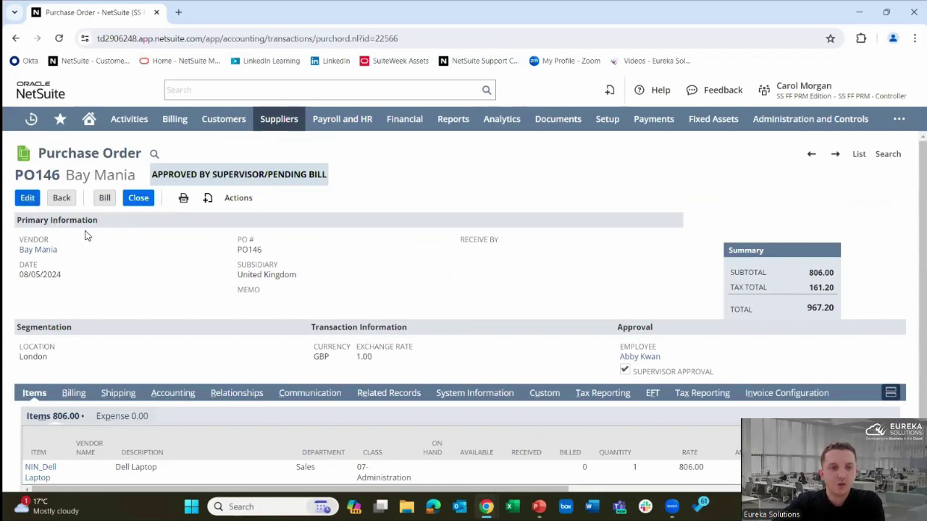
click(107, 200)
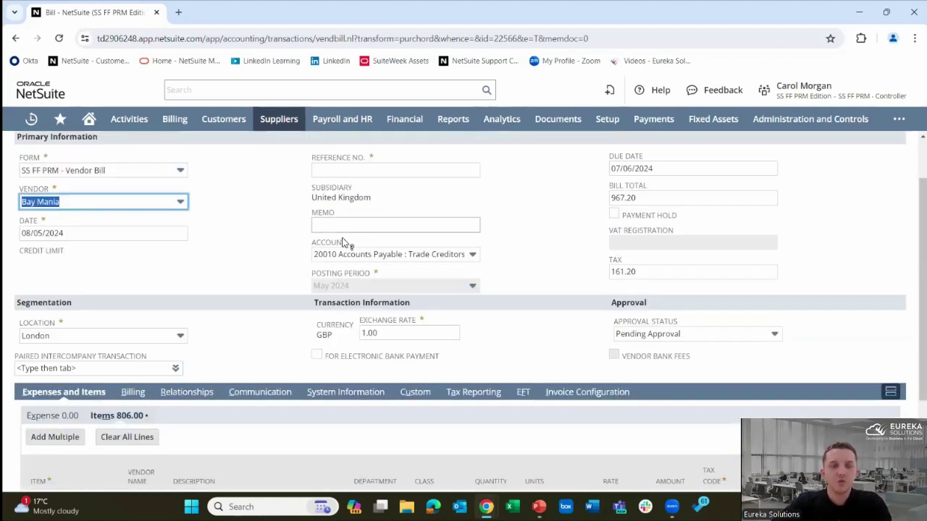
scroll(258, 238, up, 2)
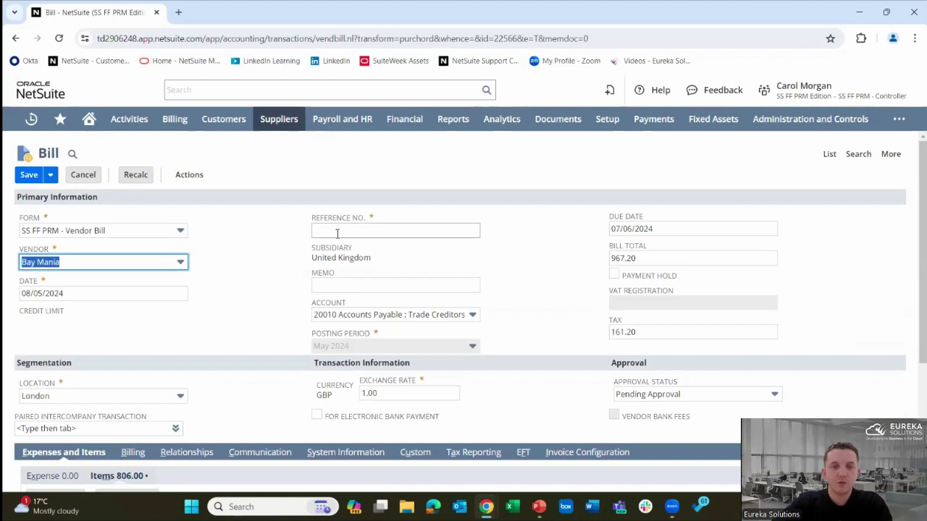
click(337, 234)
click(380, 253)
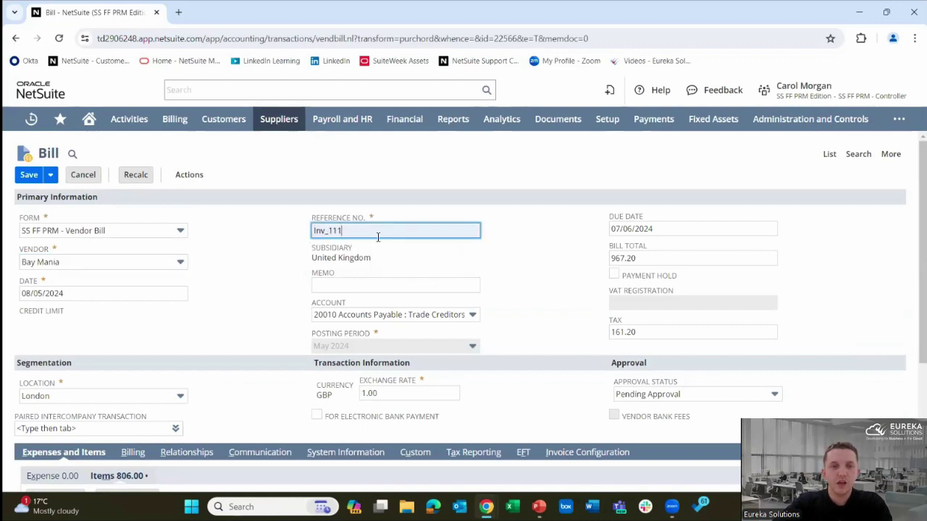
text(23)
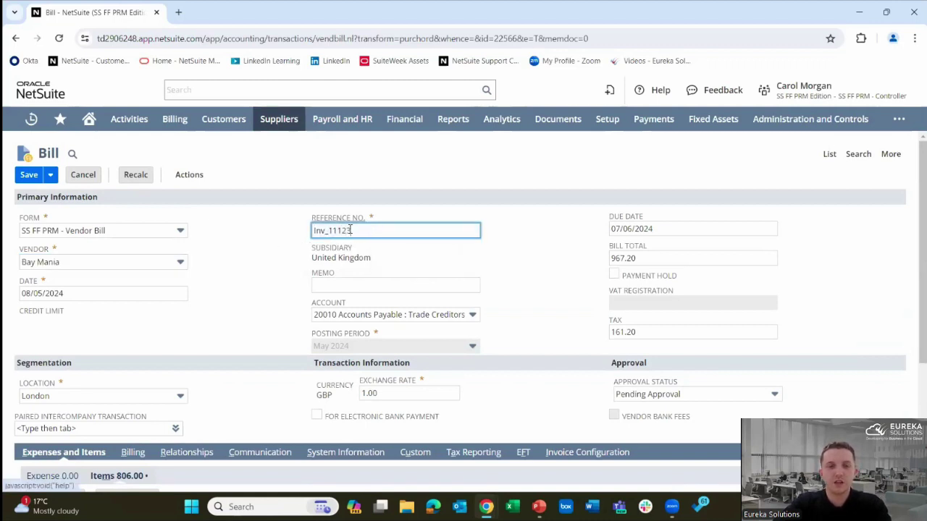
click(289, 259)
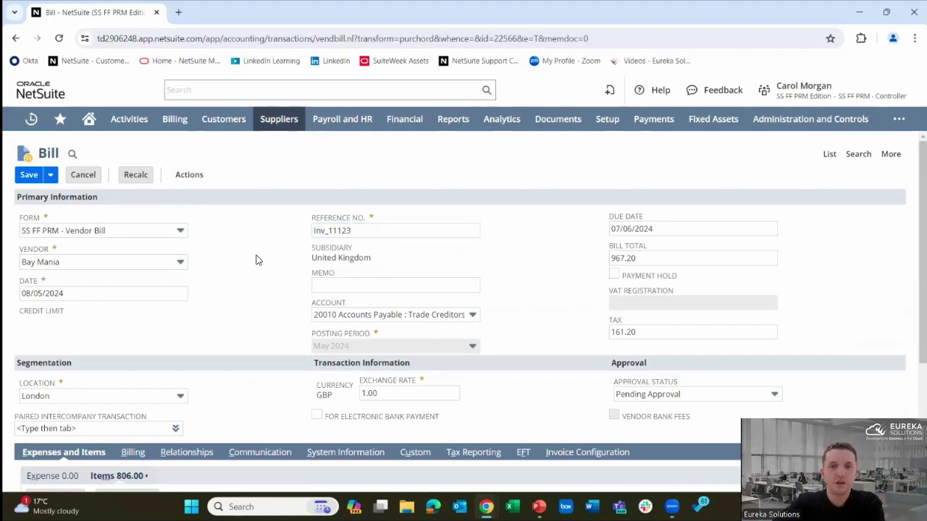
Step: Set the rate of the Dell Laptop item line on the bill to 820
scroll(248, 260, down, 1)
scroll(268, 259, down, 1)
scroll(261, 263, down, 1)
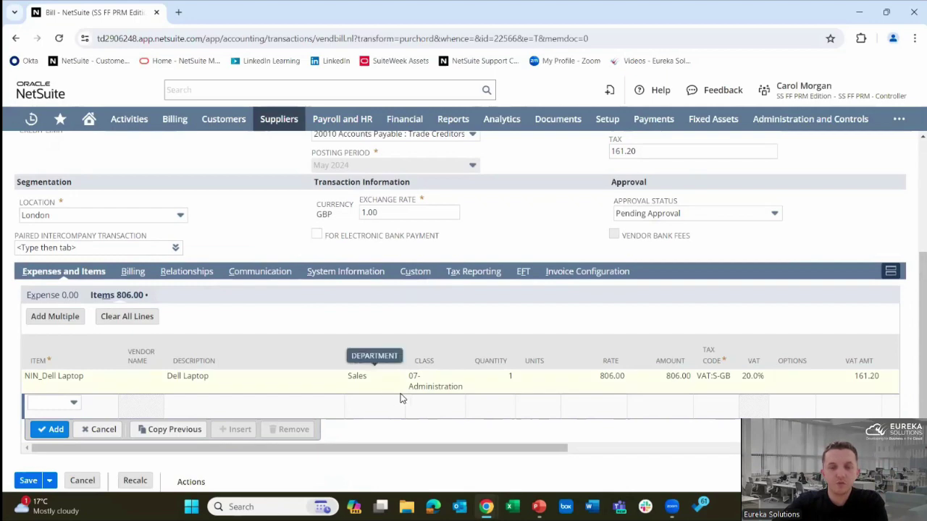
click(611, 385)
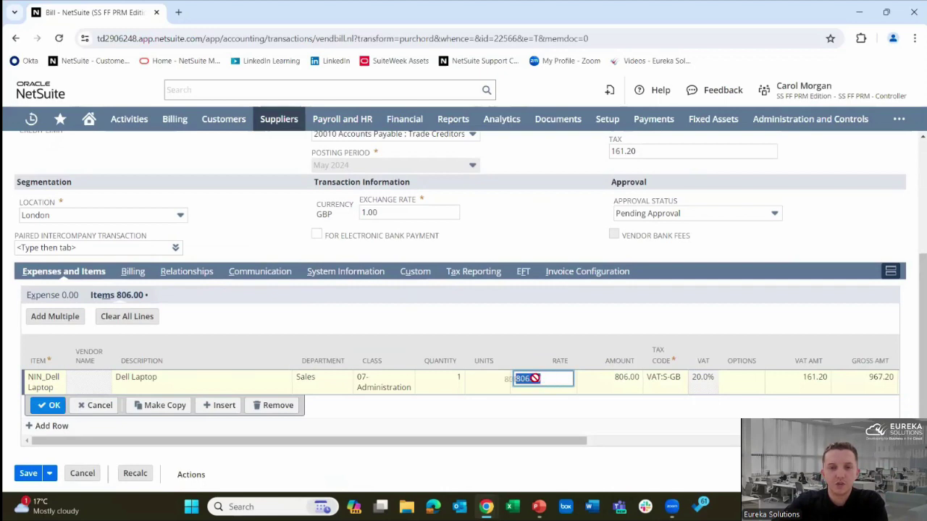
click(547, 378)
key(BackSpace)
key(BackSpace)
key(BackSpace)
key(BackSpace)
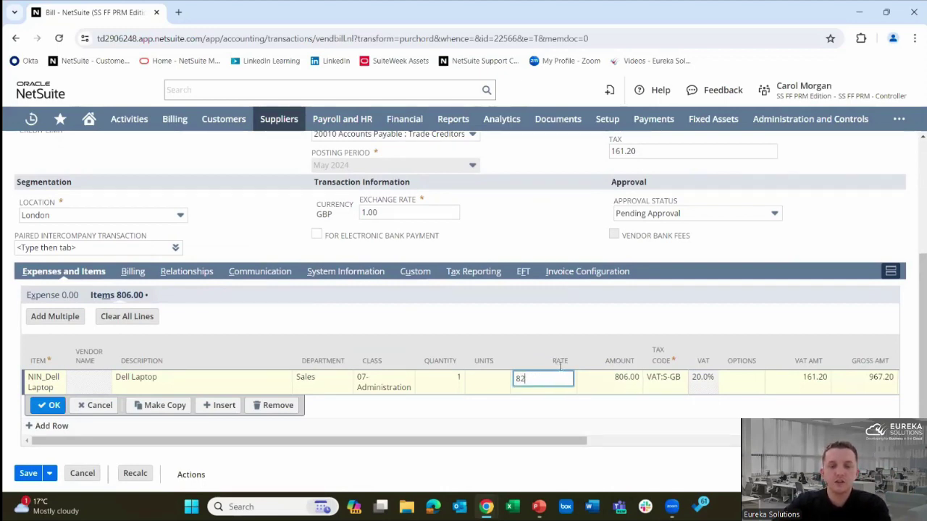
text(20)
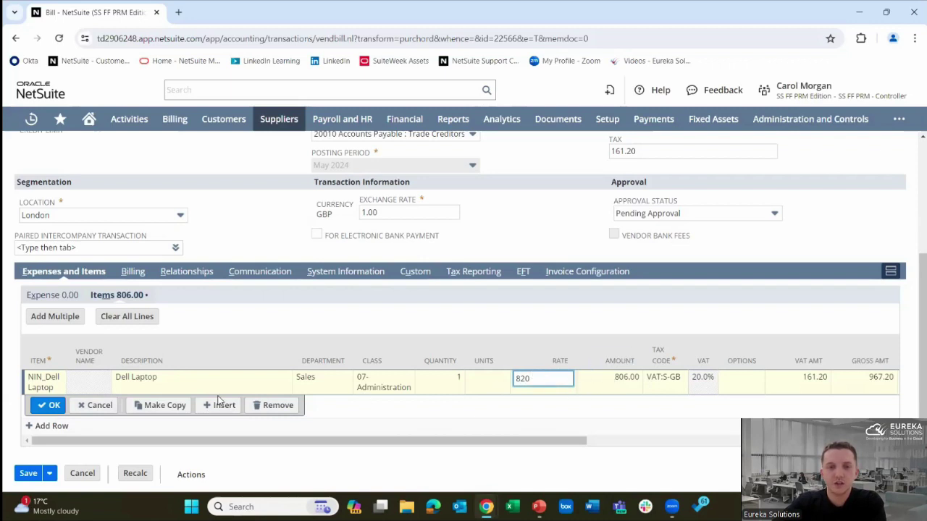
click(51, 408)
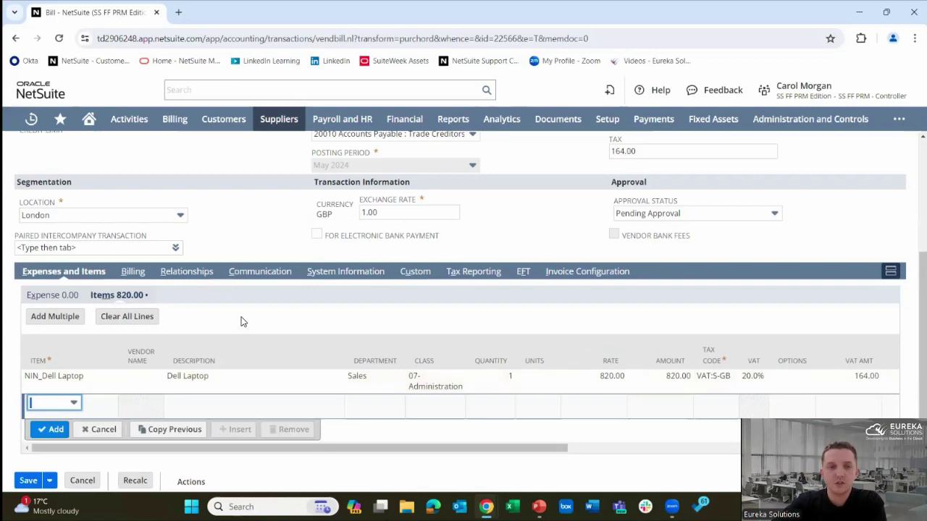
Step: Save the Bay Mania bill, review its bill exception details and return to the bill
scroll(241, 321, up, 3)
click(29, 178)
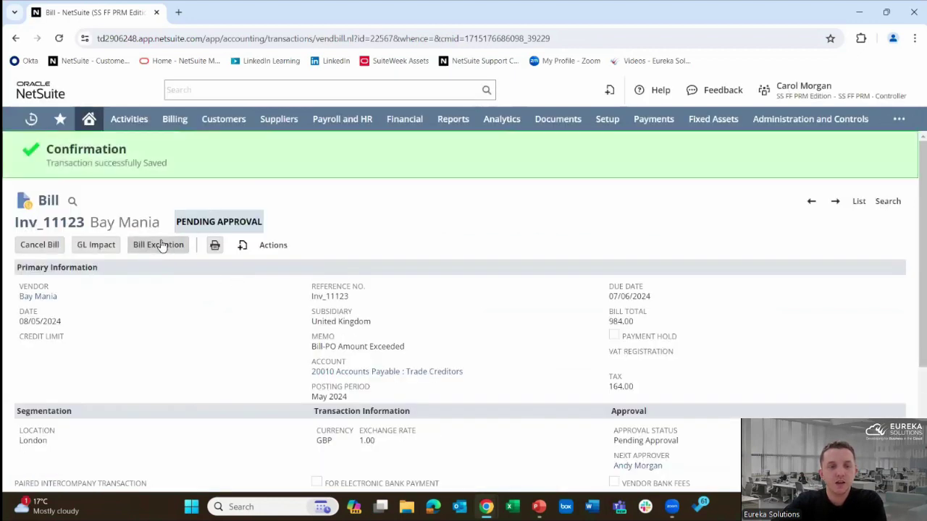
click(159, 247)
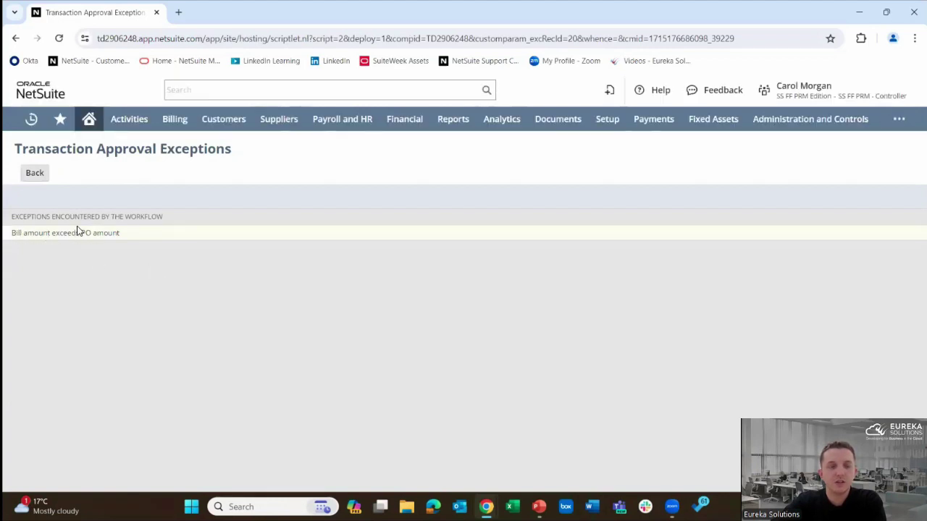
click(35, 175)
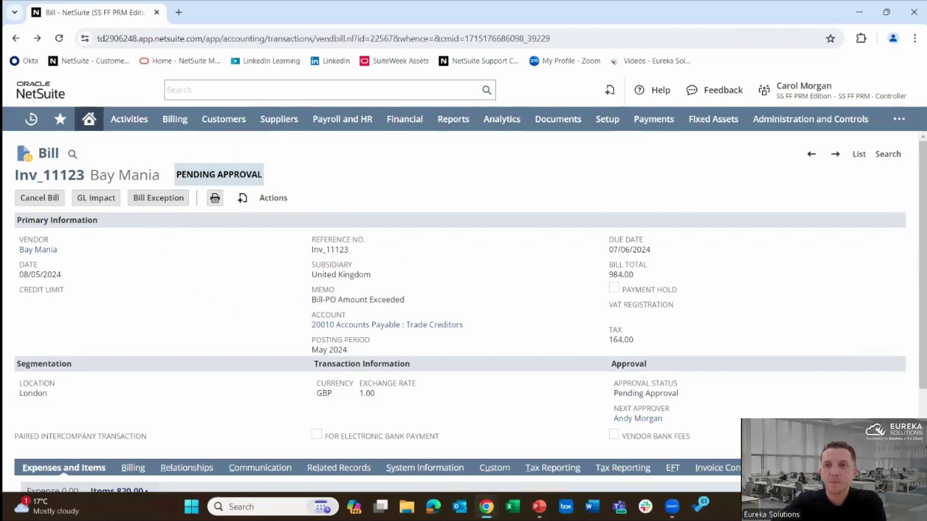
Step: Switch to the Chief Financial Officer role and open the Bay Mania bill from the refreshed vendor bills to approve
mouse_move(804, 90)
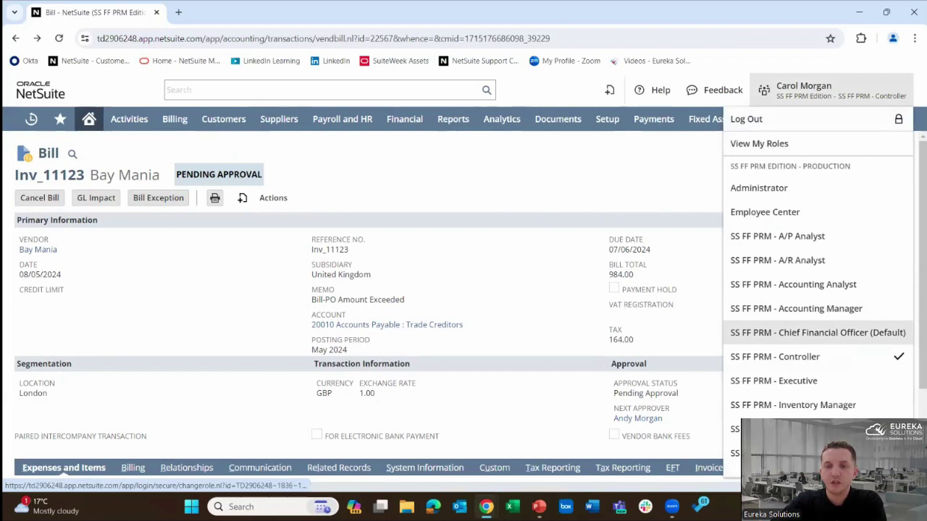
click(818, 332)
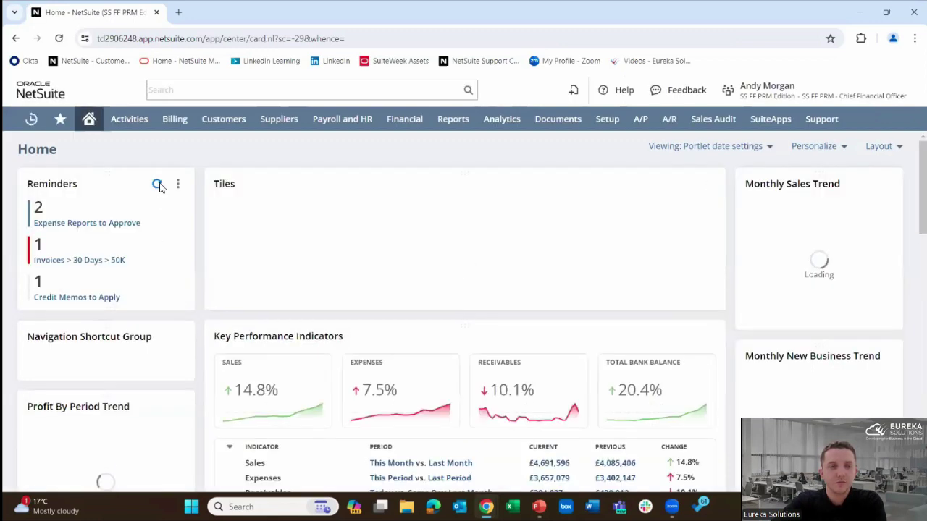
click(156, 186)
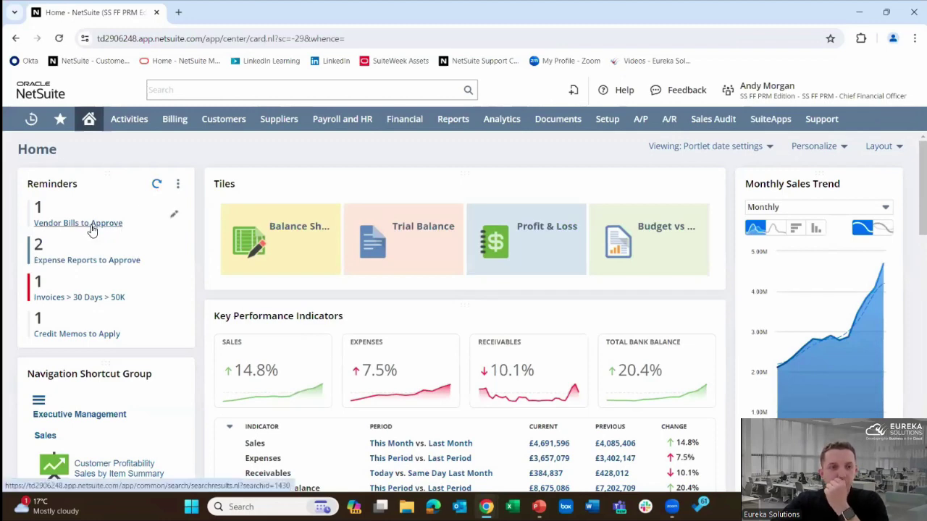
click(94, 226)
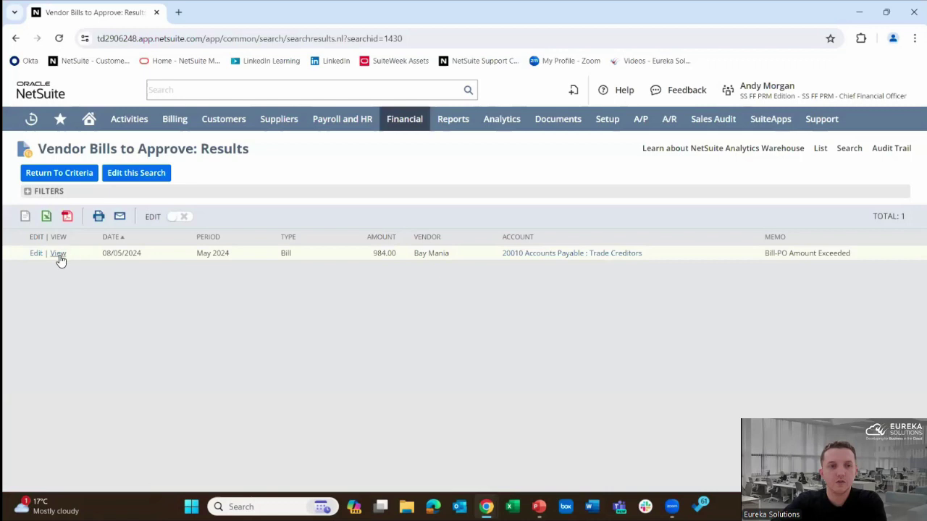
click(59, 256)
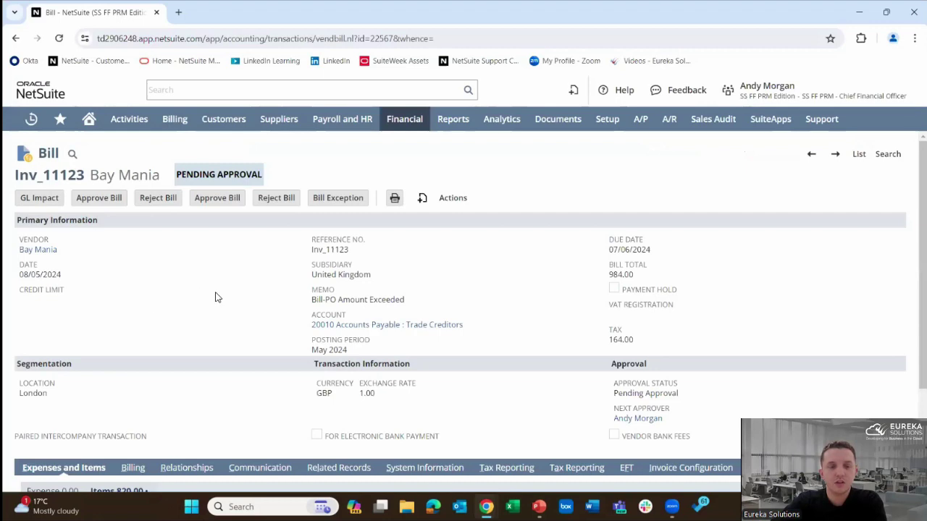
Step: Check the header and item details of bill Inv_11123 and approve it
scroll(210, 297, down, 2)
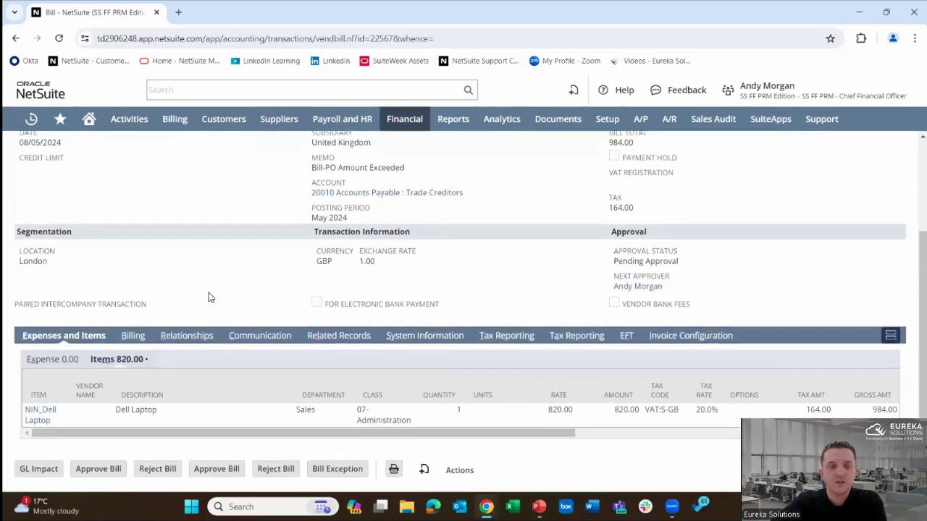
scroll(210, 297, up, 2)
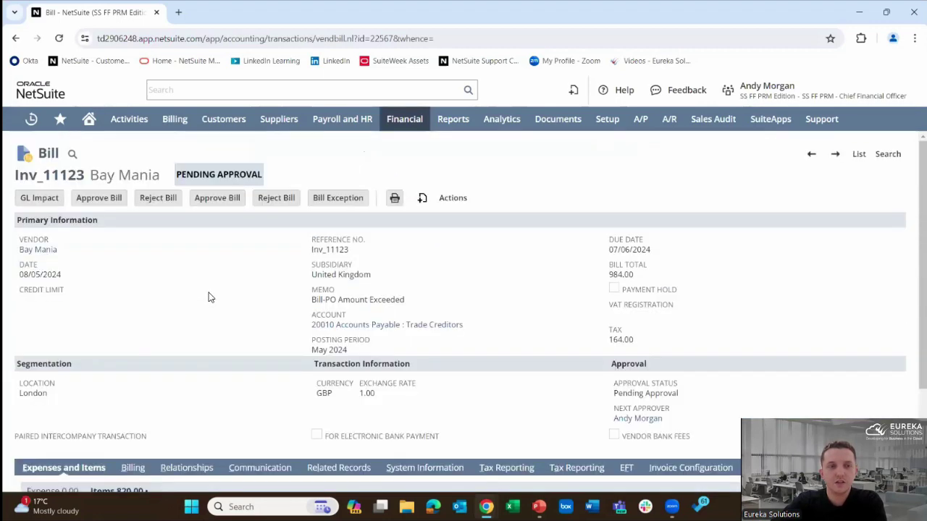
click(224, 199)
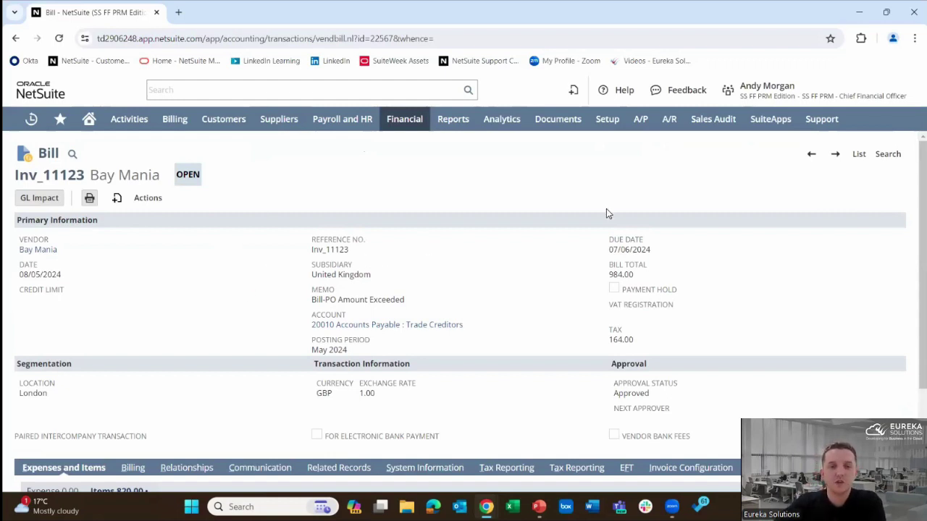
Step: Switch back to the Controller role and open Bill Payment Processing
mouse_move(767, 91)
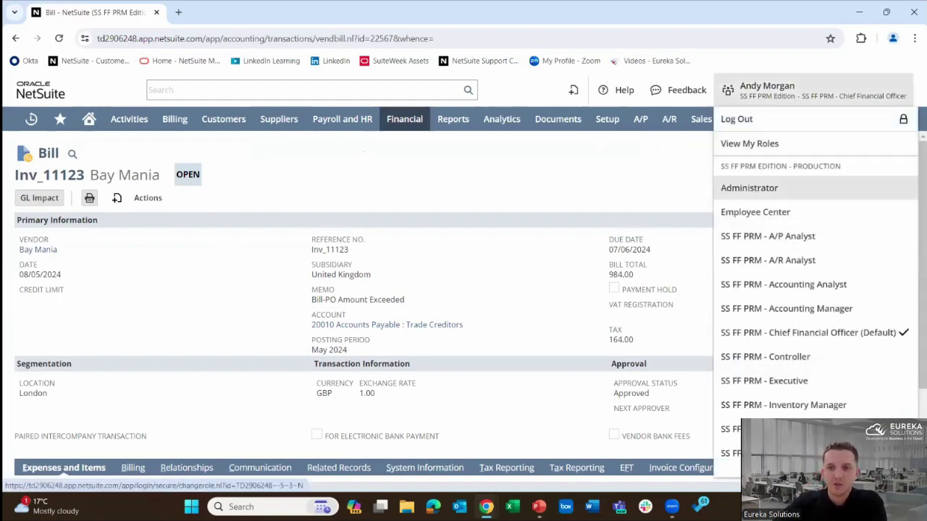
click(765, 356)
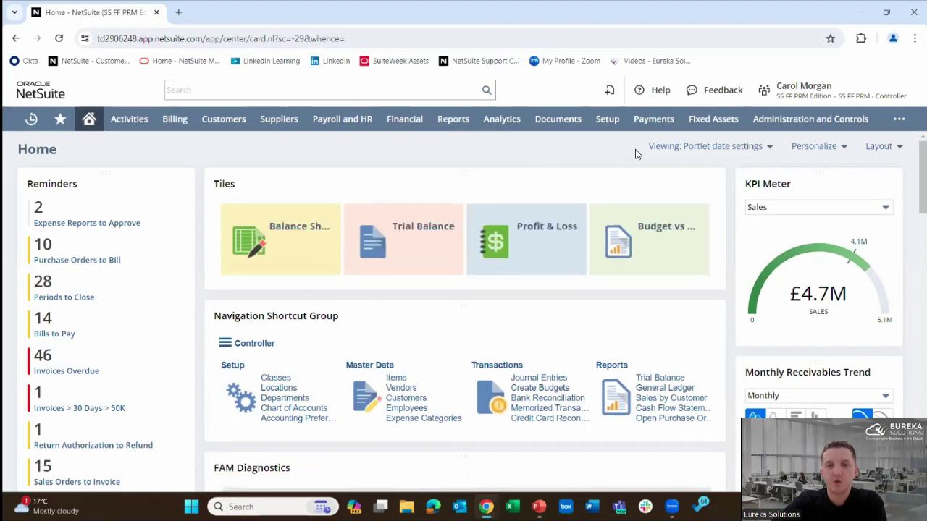
mouse_move(654, 125)
mouse_move(660, 190)
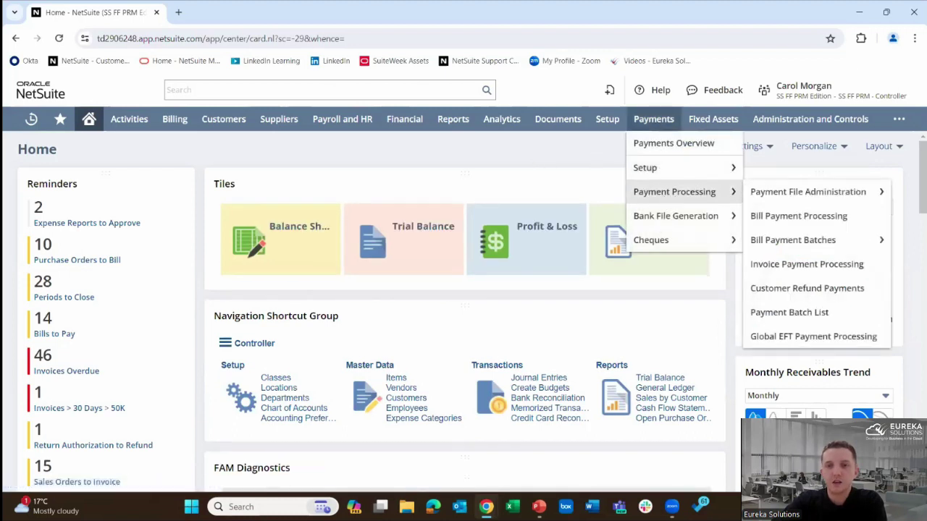
click(782, 211)
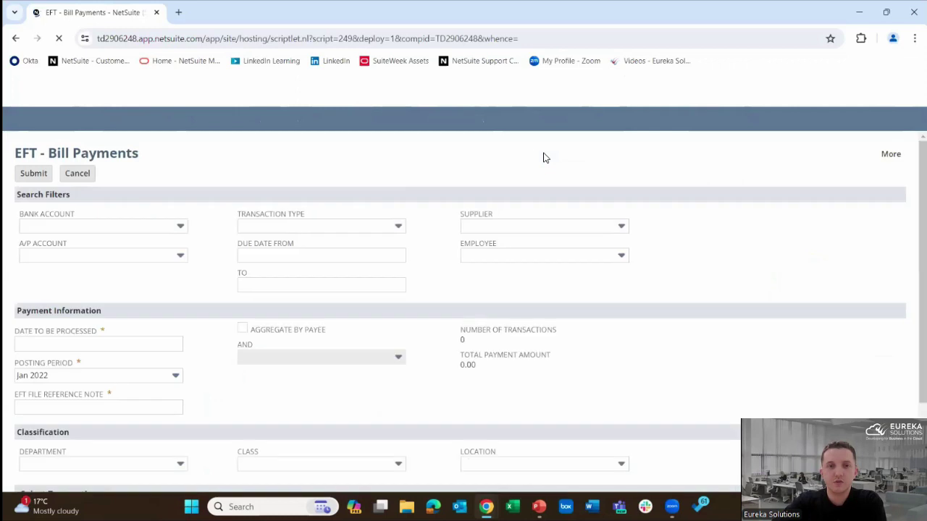
Step: Filter the EFT bill payments by bank account FF PRM UK Bacs, A/P account 20010 Accounts Payable : Trade Creditors and transaction type Bill
click(180, 230)
click(134, 259)
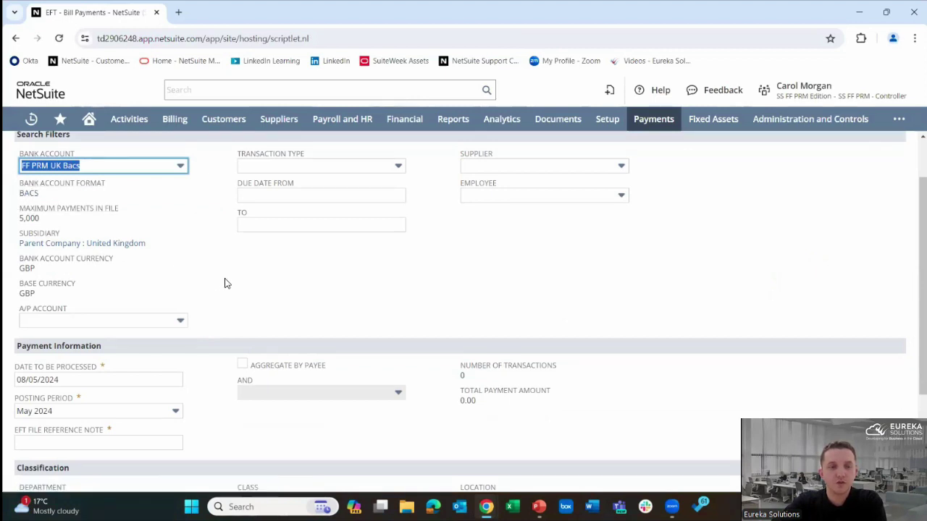
scroll(226, 281, down, 1)
scroll(227, 282, up, 1)
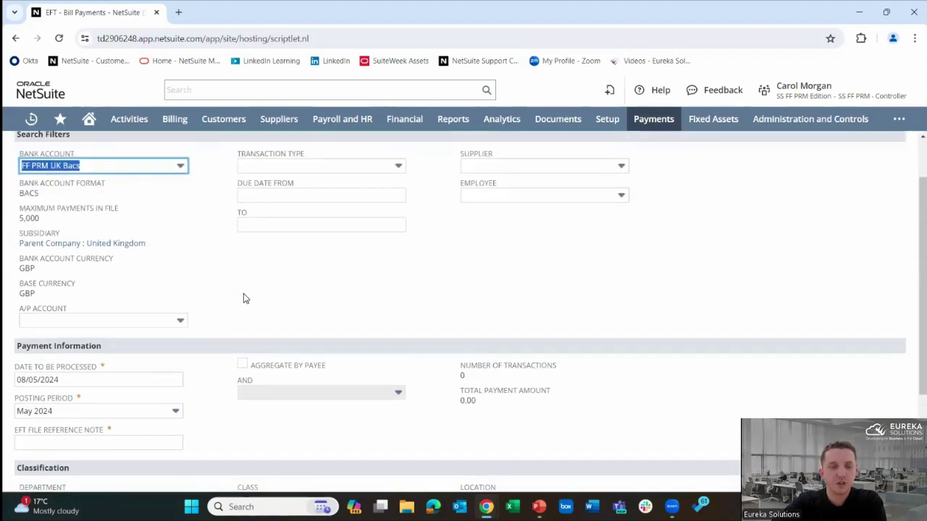
click(183, 321)
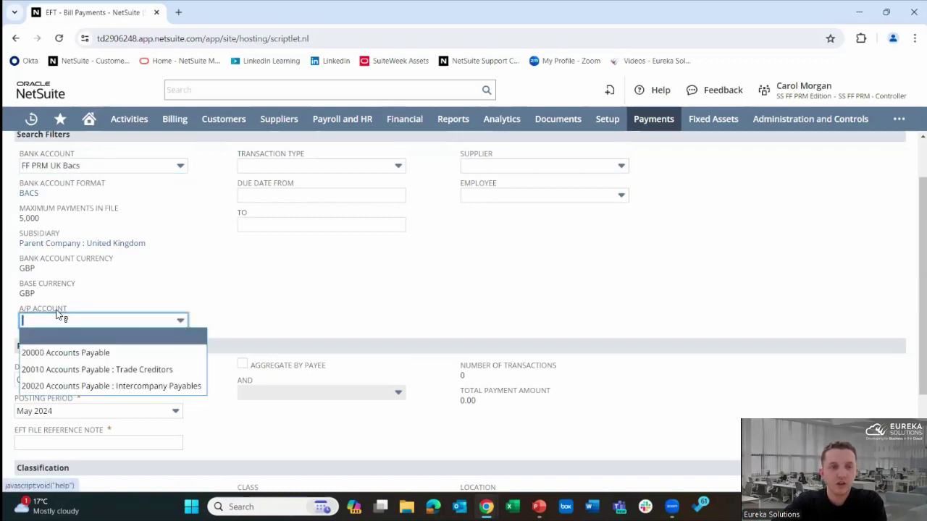
click(148, 370)
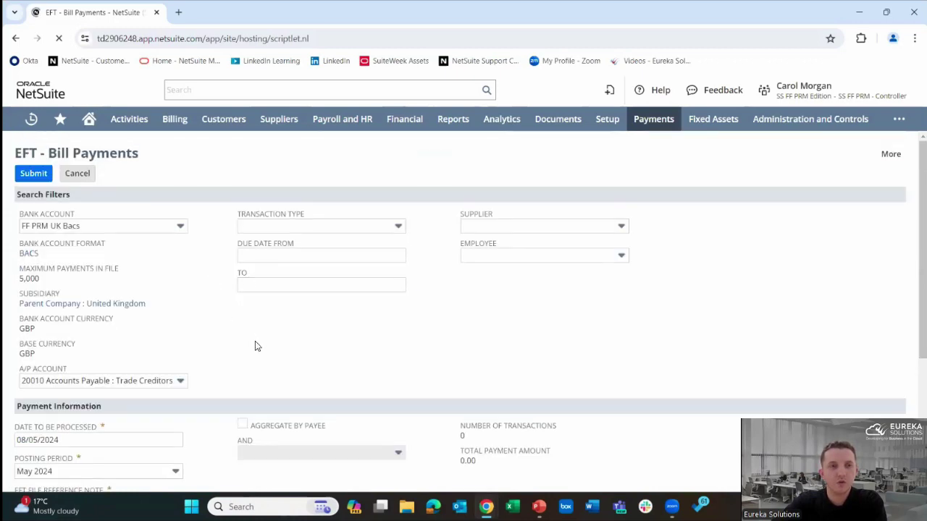
click(379, 229)
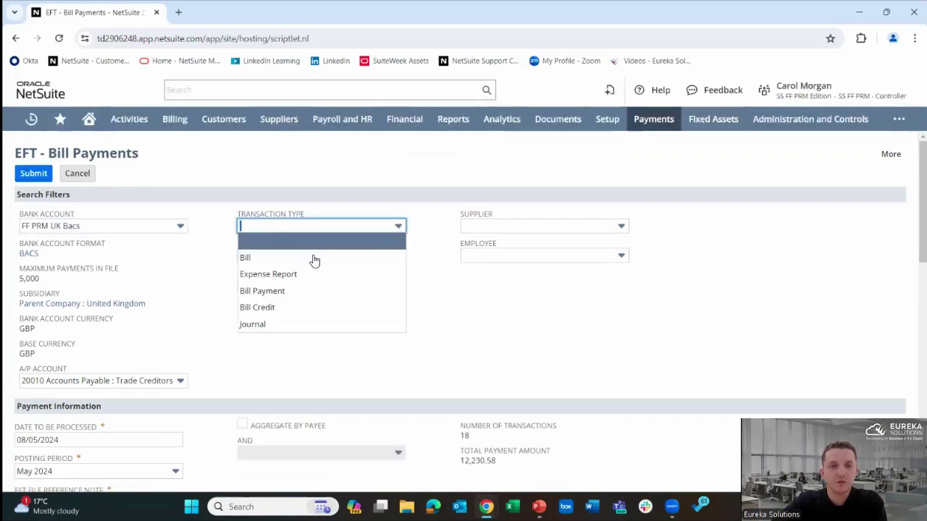
click(265, 259)
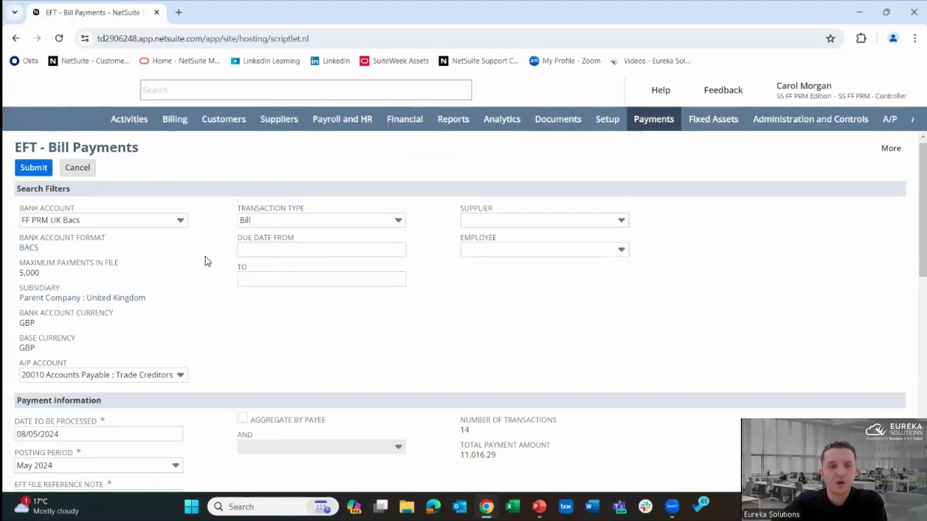
Step: Review the bills marked for payment and the payment information on the EFT page, and return to the home page
scroll(209, 268, down, 6)
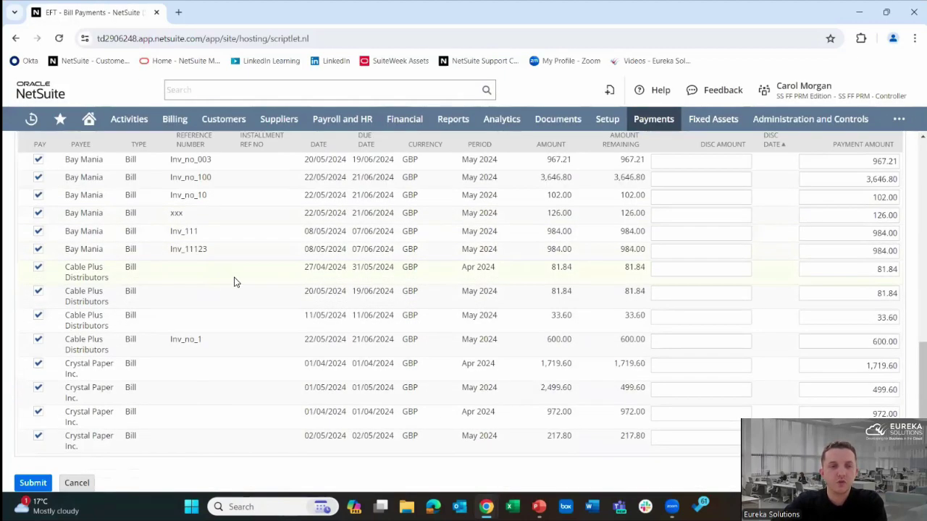
scroll(235, 286, up, 1)
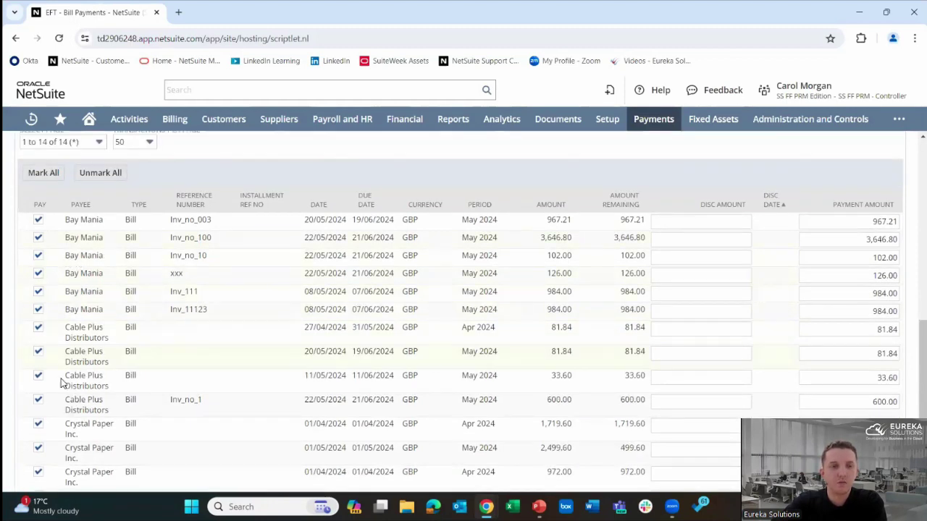
scroll(109, 392, down, 1)
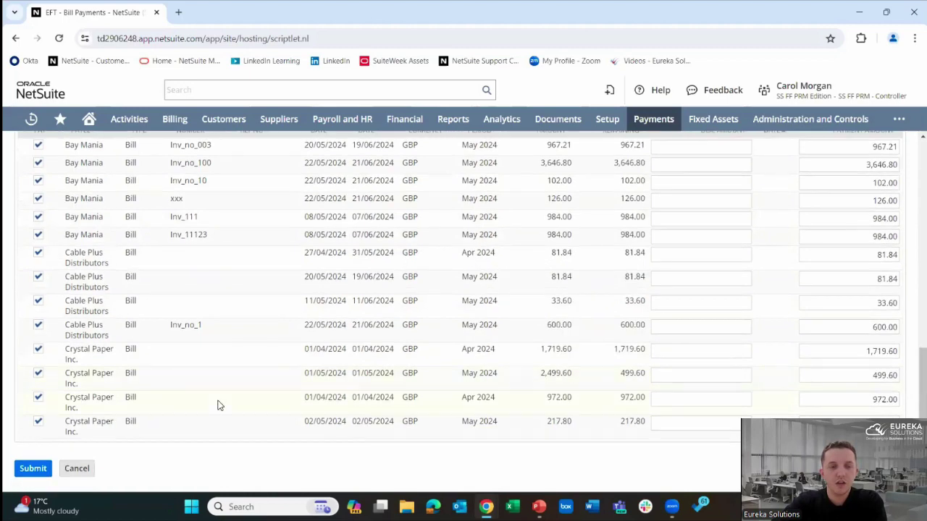
scroll(265, 377, up, 4)
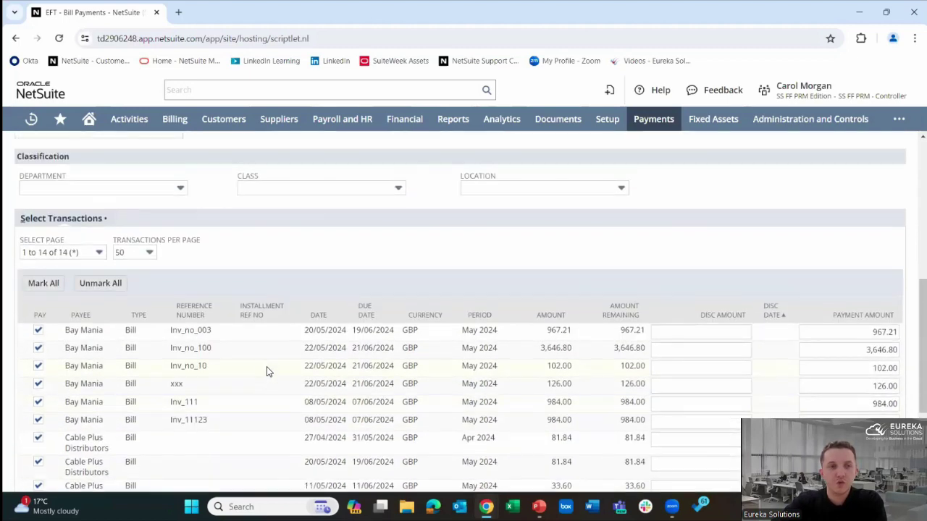
scroll(269, 384, down, 4)
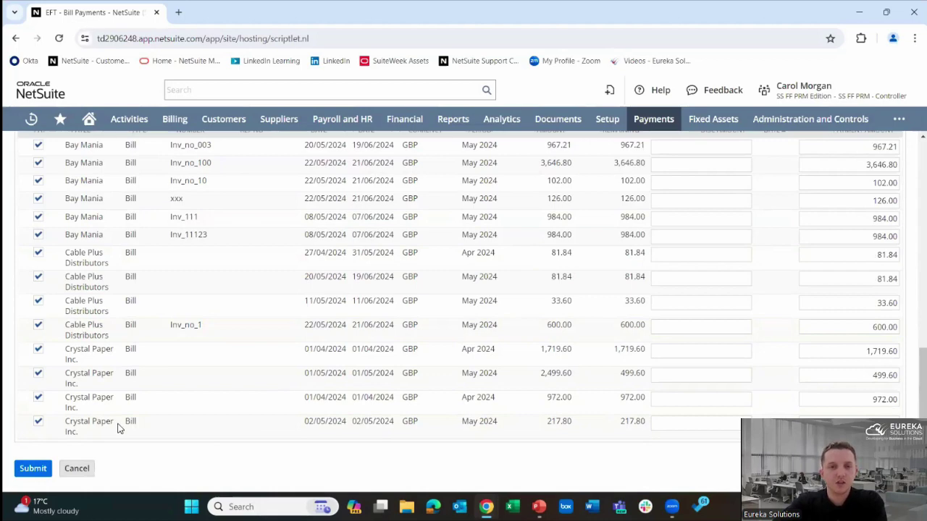
scroll(127, 346, up, 6)
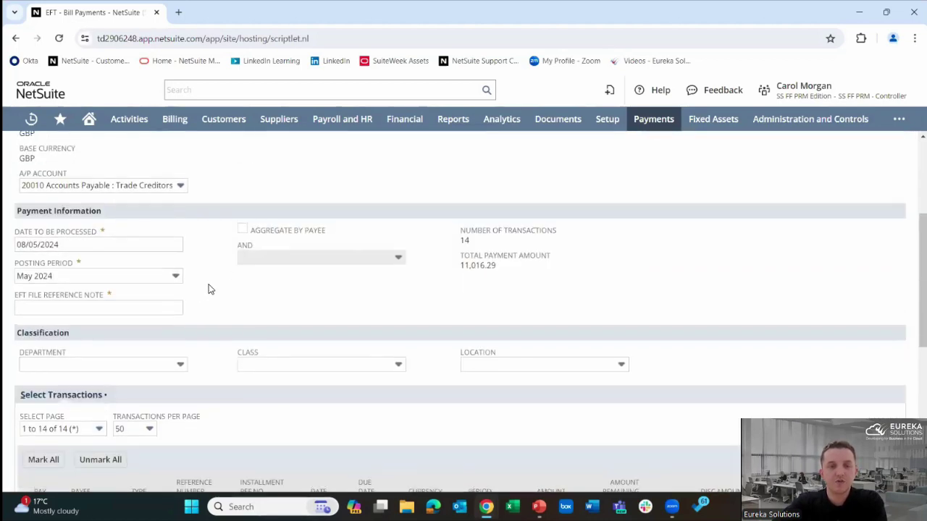
scroll(216, 308, up, 3)
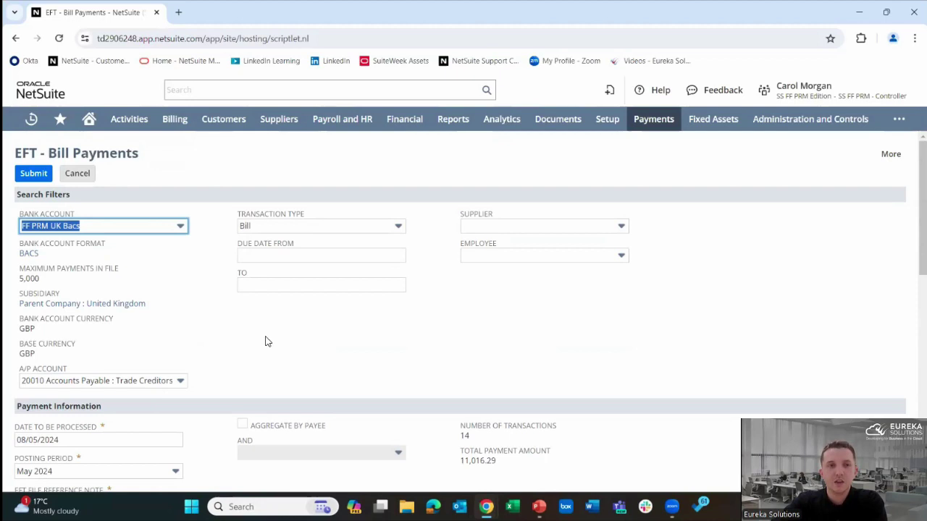
click(88, 118)
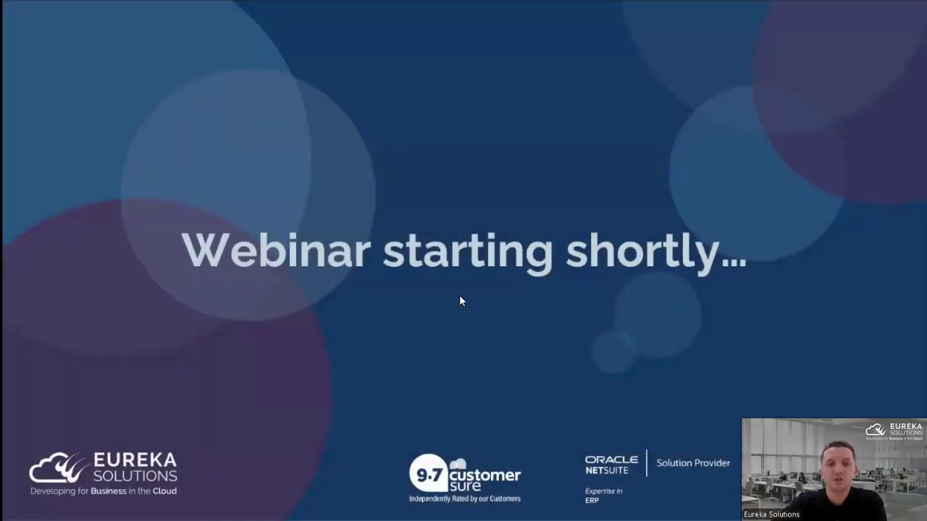
key(Right)
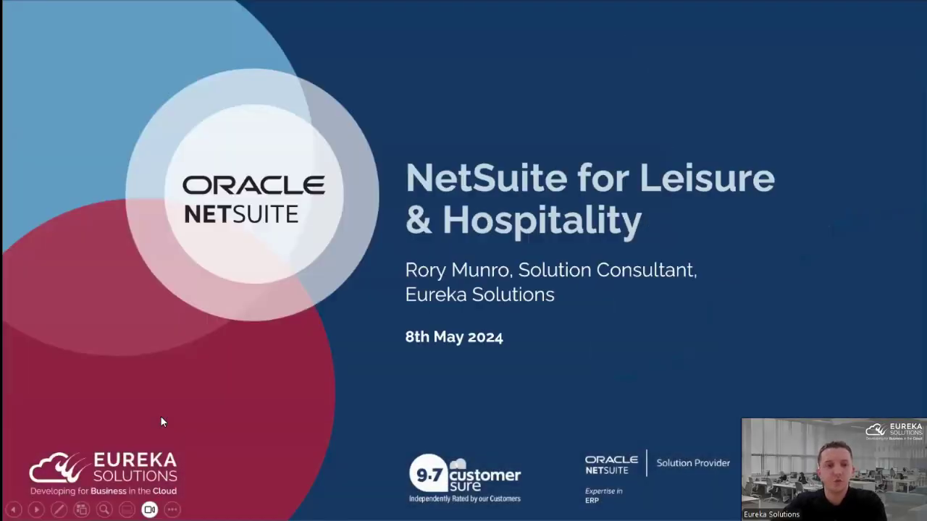
key(Right)
key(Right)
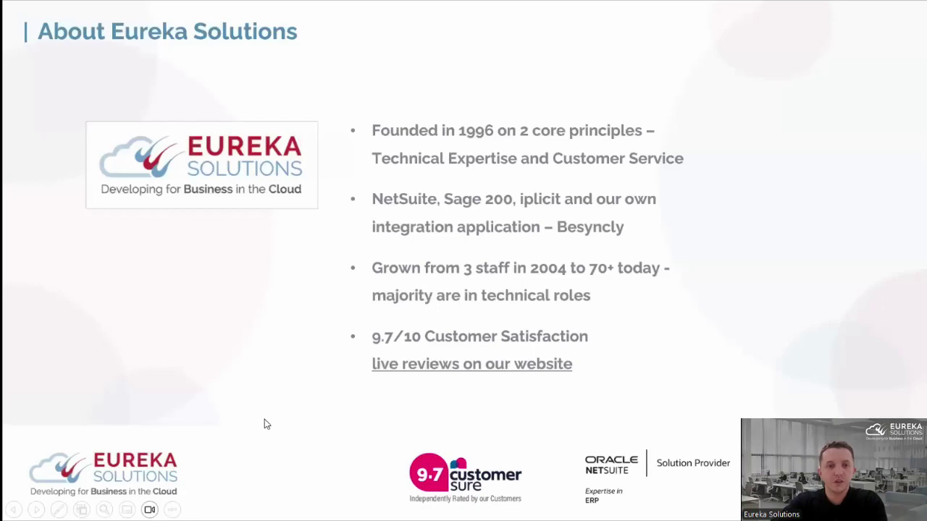
key(Right)
key(Right)
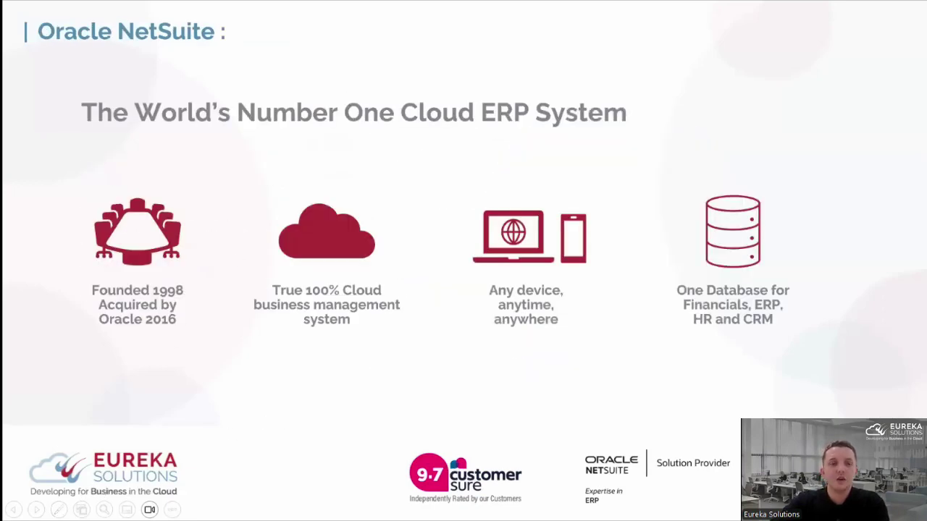
key(alt+Tab)
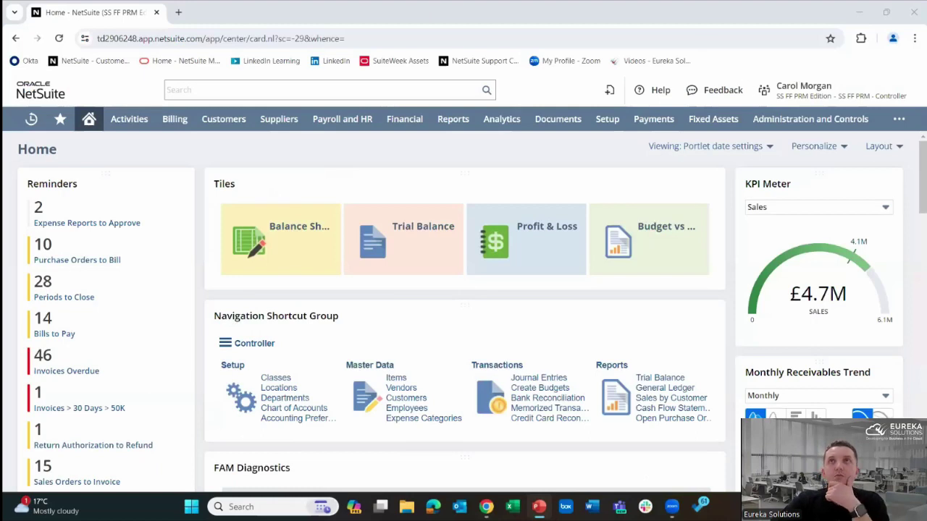